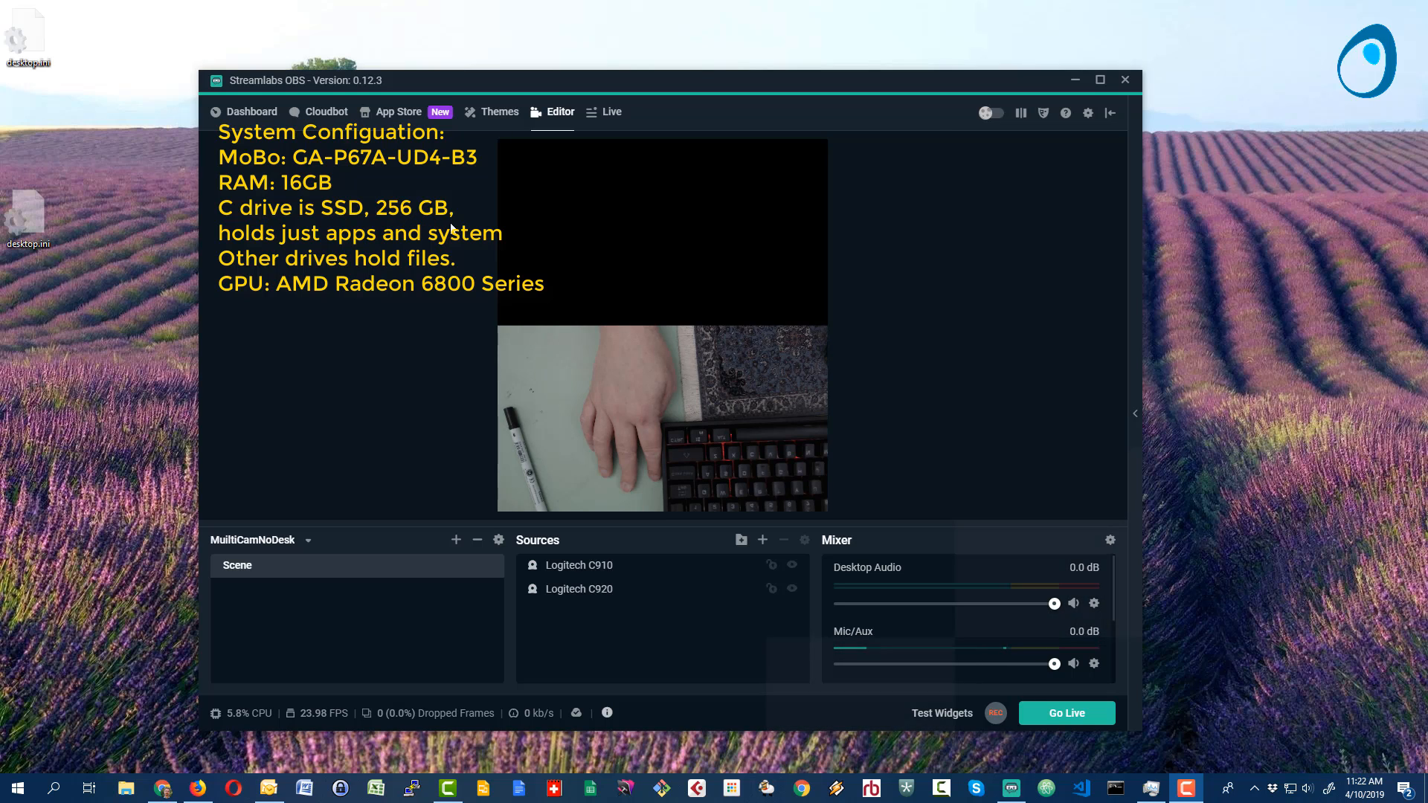
- Remove the Logitech C910 source from the scene while keeping the Logitech C920 source
{"action": "mouse_move", "coordinate": [629, 80]}
{"action": "left_mouse_down"}
{"action": "mouse_move", "coordinate": [667, 70]}
{"action": "mouse_move", "coordinate": [610, 68]}
{"action": "left_mouse_up"}
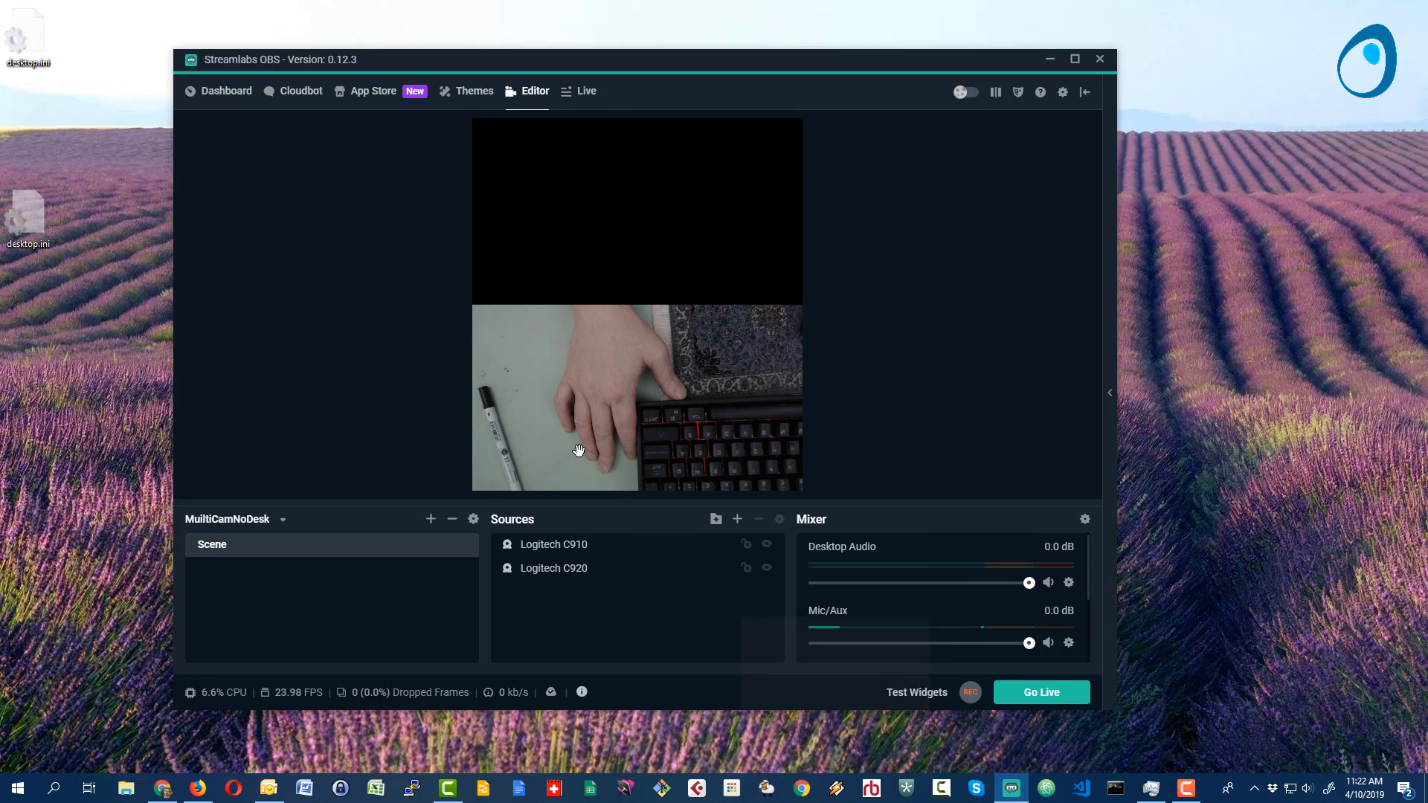
{"action": "left_click", "coordinate": [543, 569]}
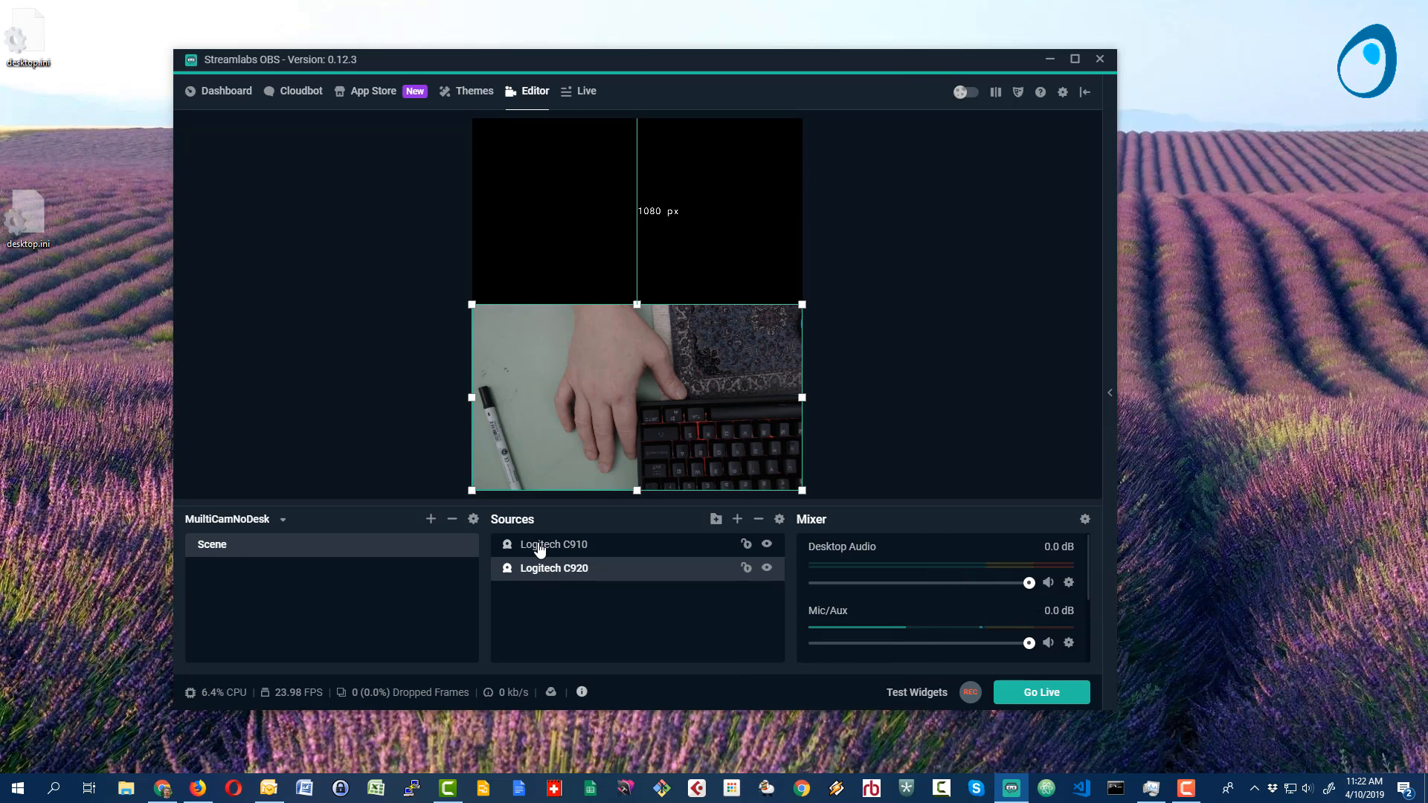
{"action": "left_click", "coordinate": [540, 546]}
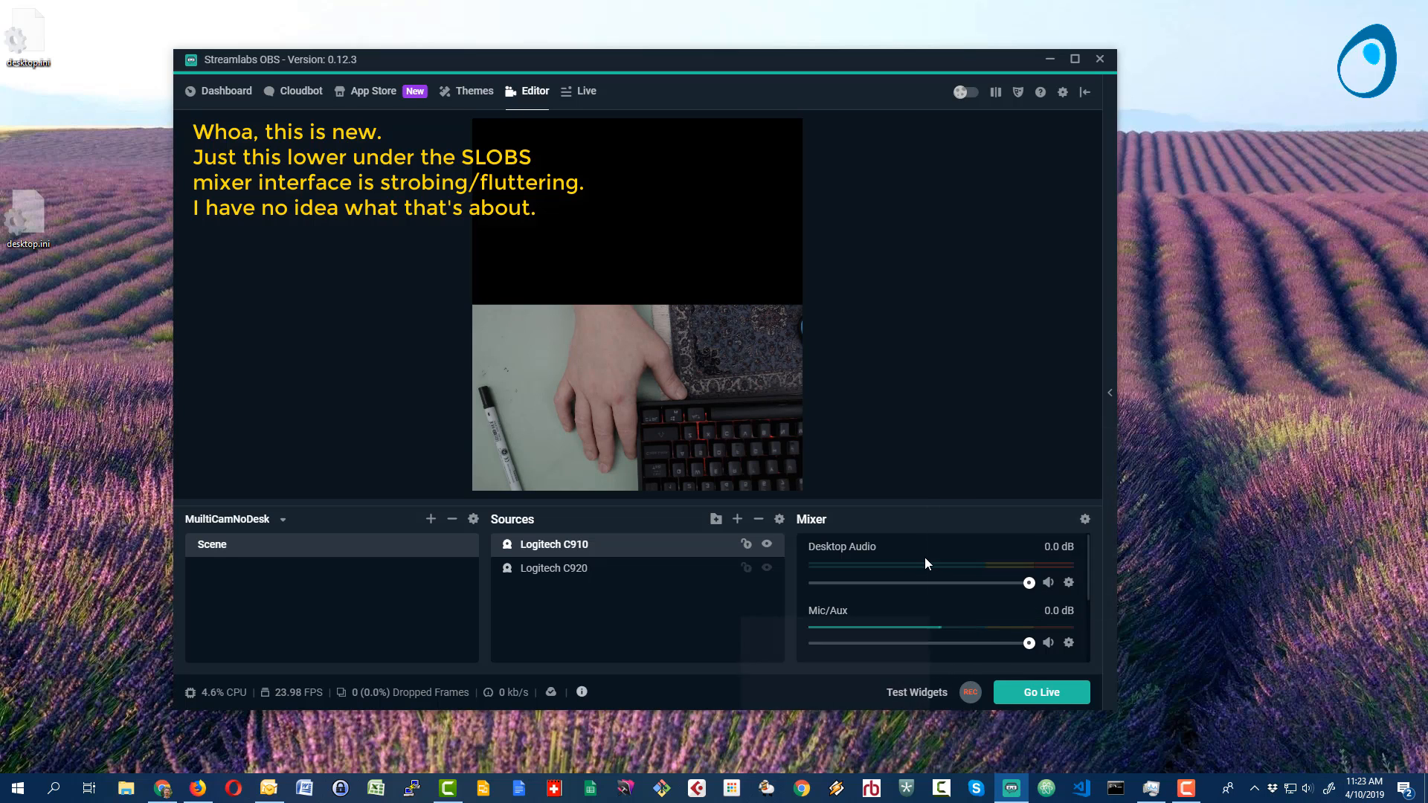
{"action": "right_click", "coordinate": [548, 549]}
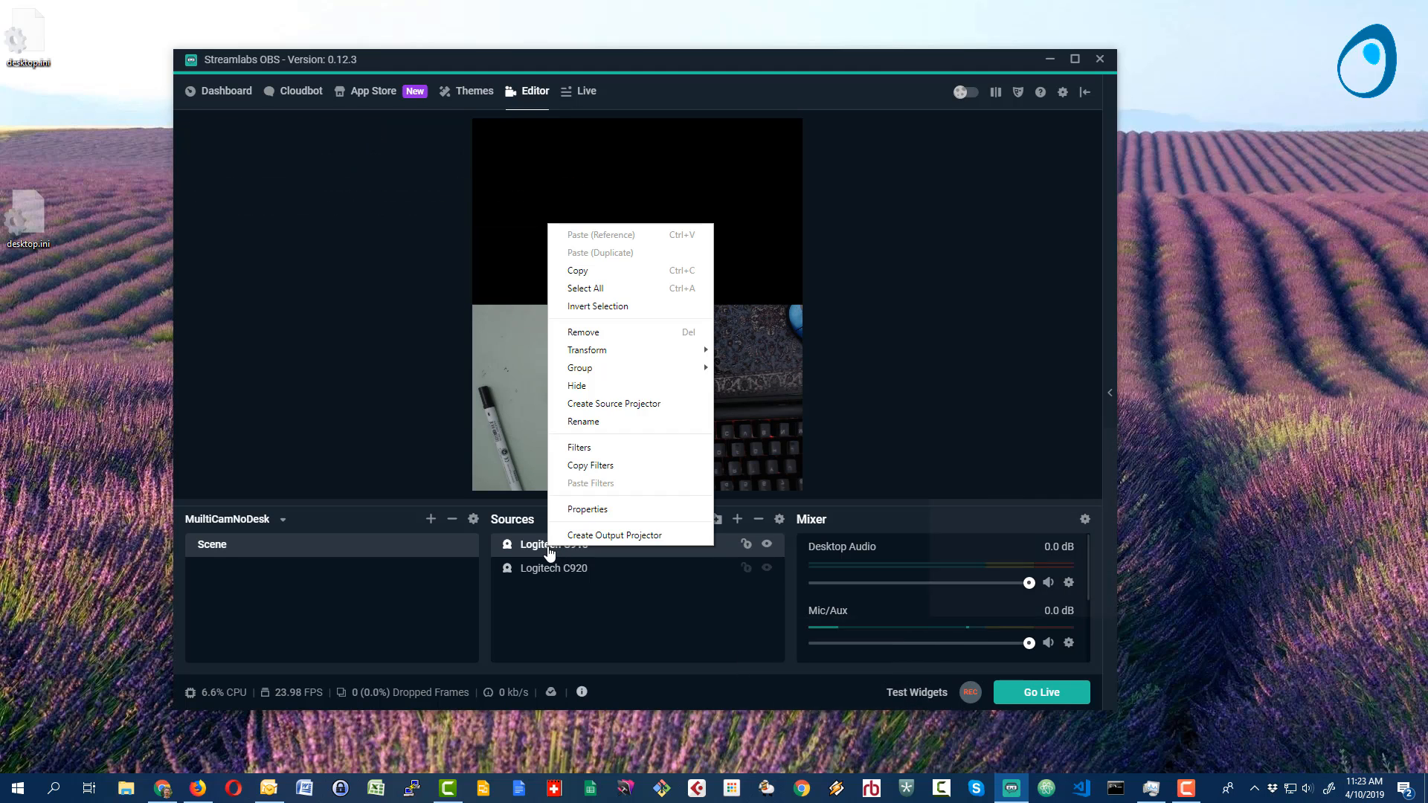
{"action": "left_click", "coordinate": [587, 332]}
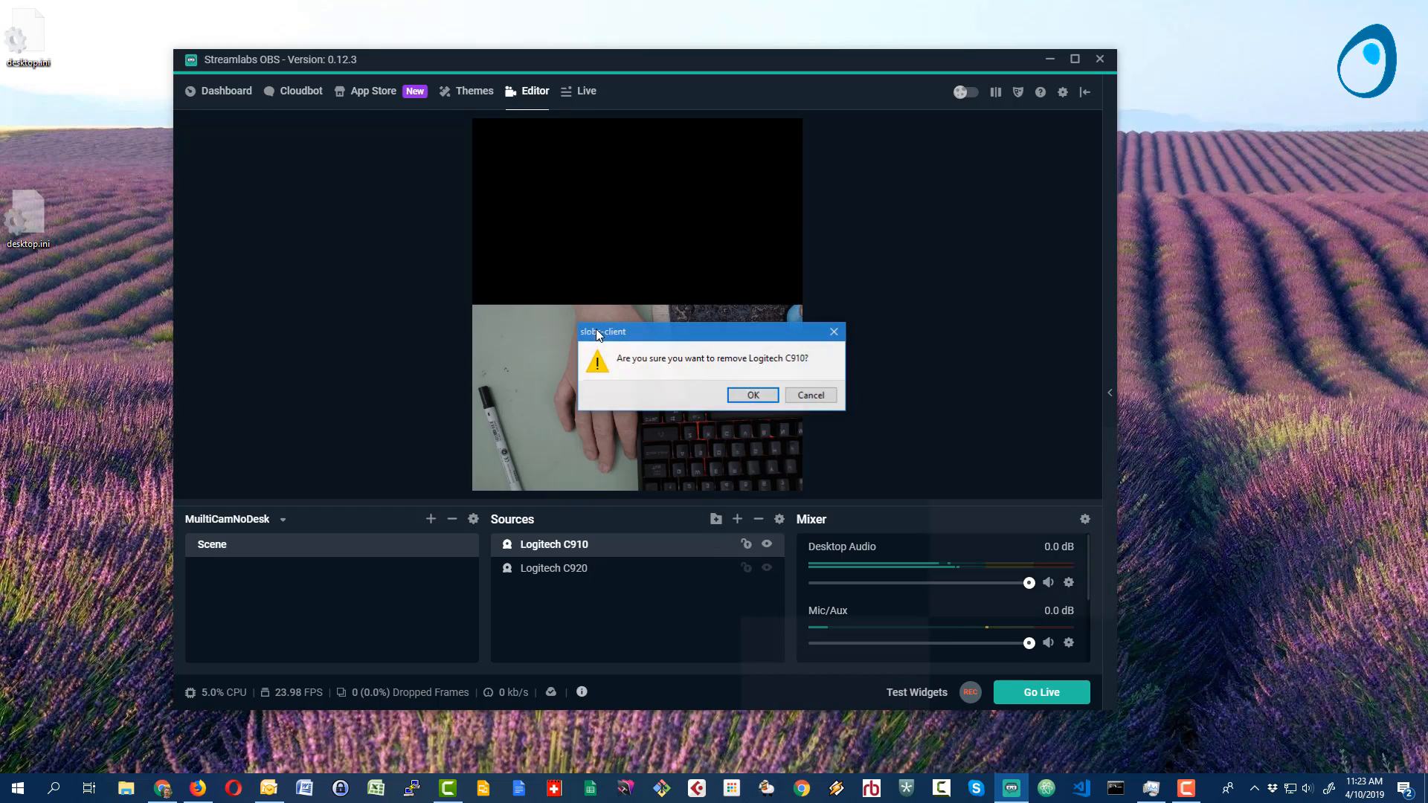
{"action": "left_click", "coordinate": [753, 395]}
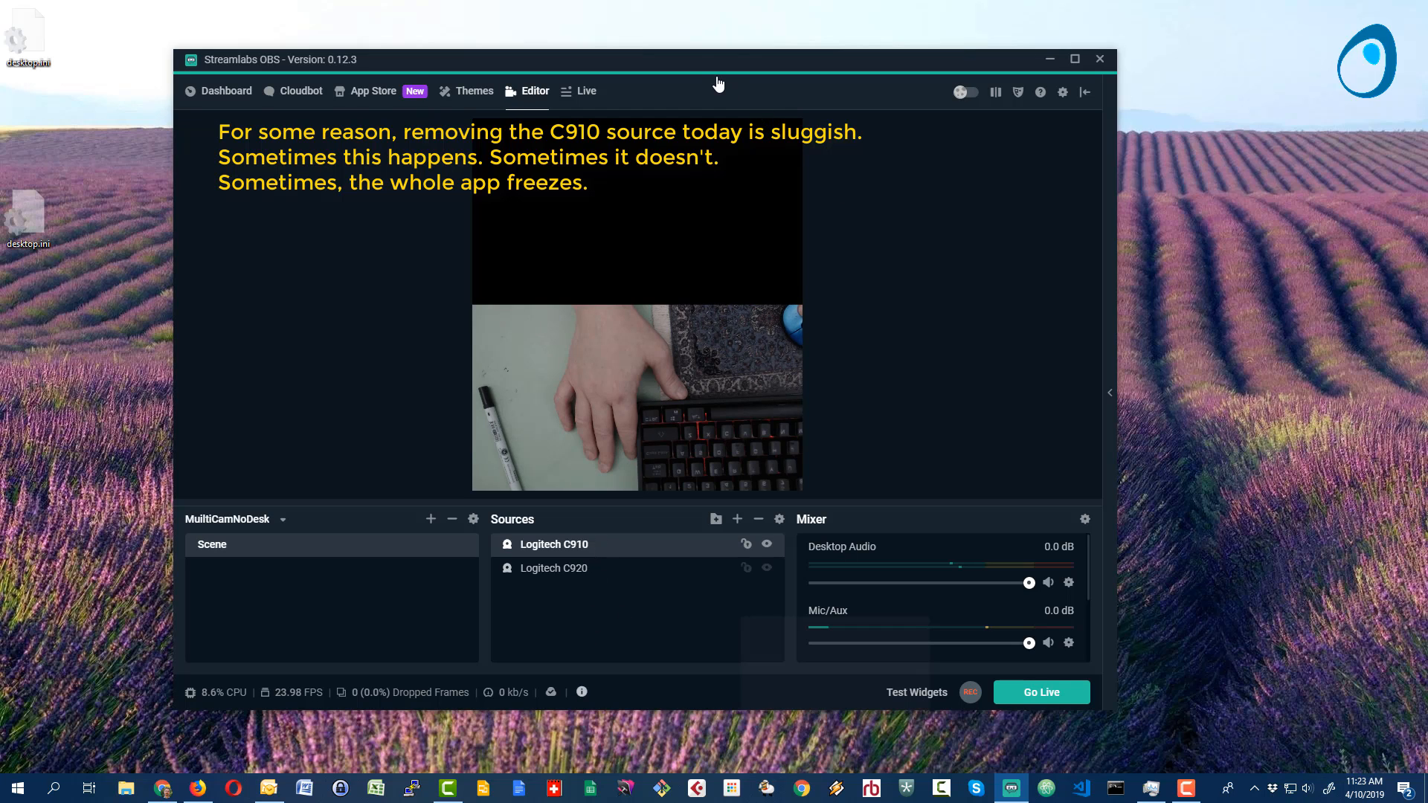
{"action": "left_click_drag", "start_coordinate": [699, 61], "coordinate": [720, 60]}
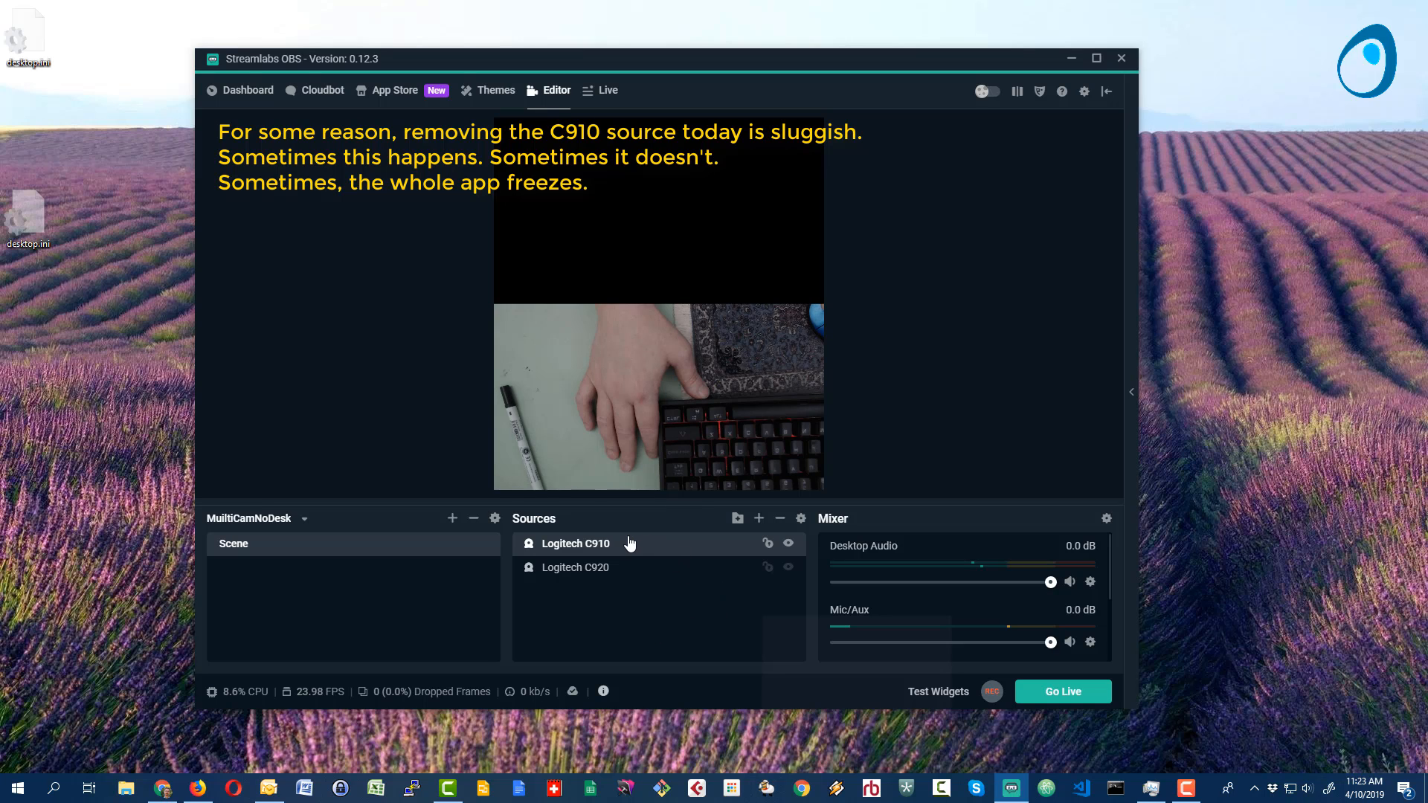
{"action": "left_click", "coordinate": [780, 518]}
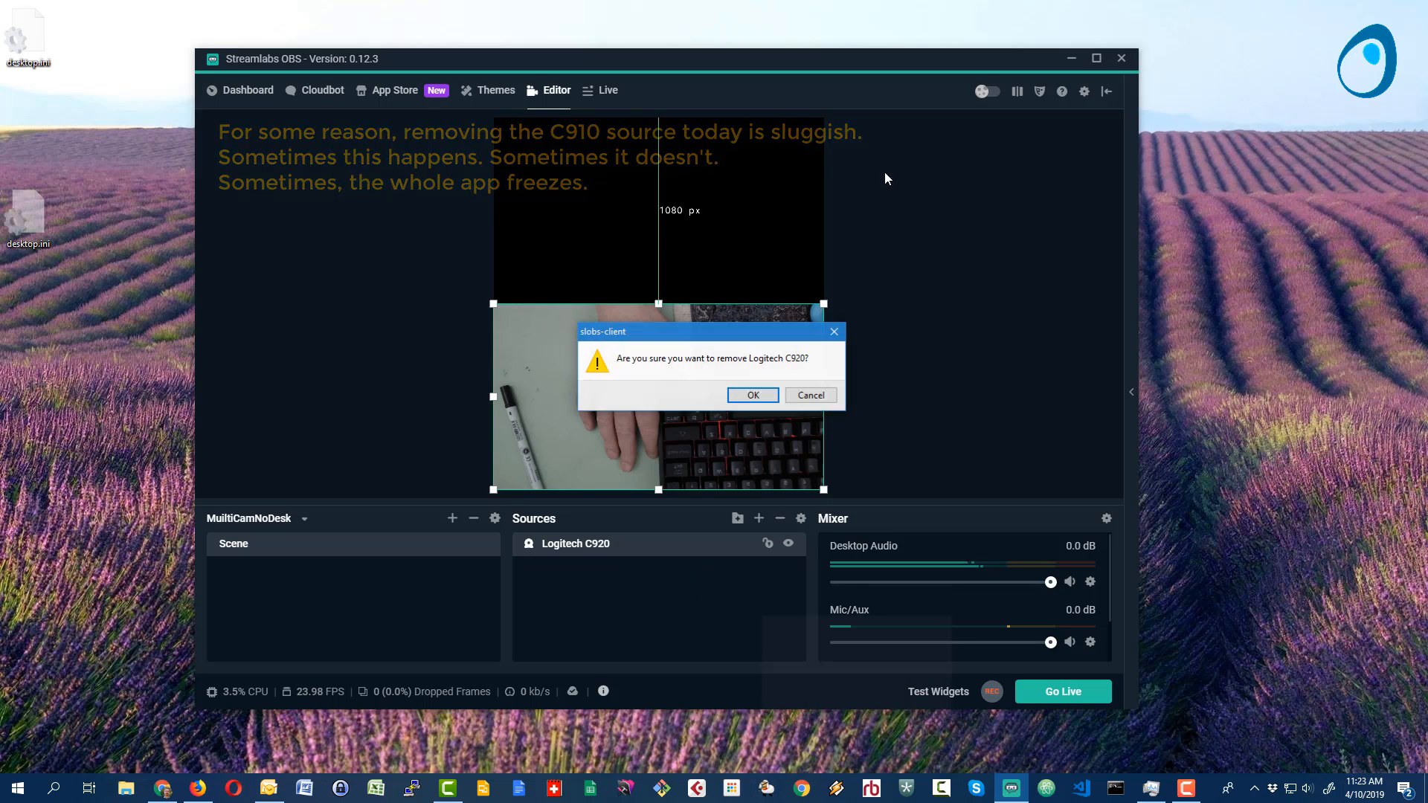
{"action": "left_click", "coordinate": [810, 395]}
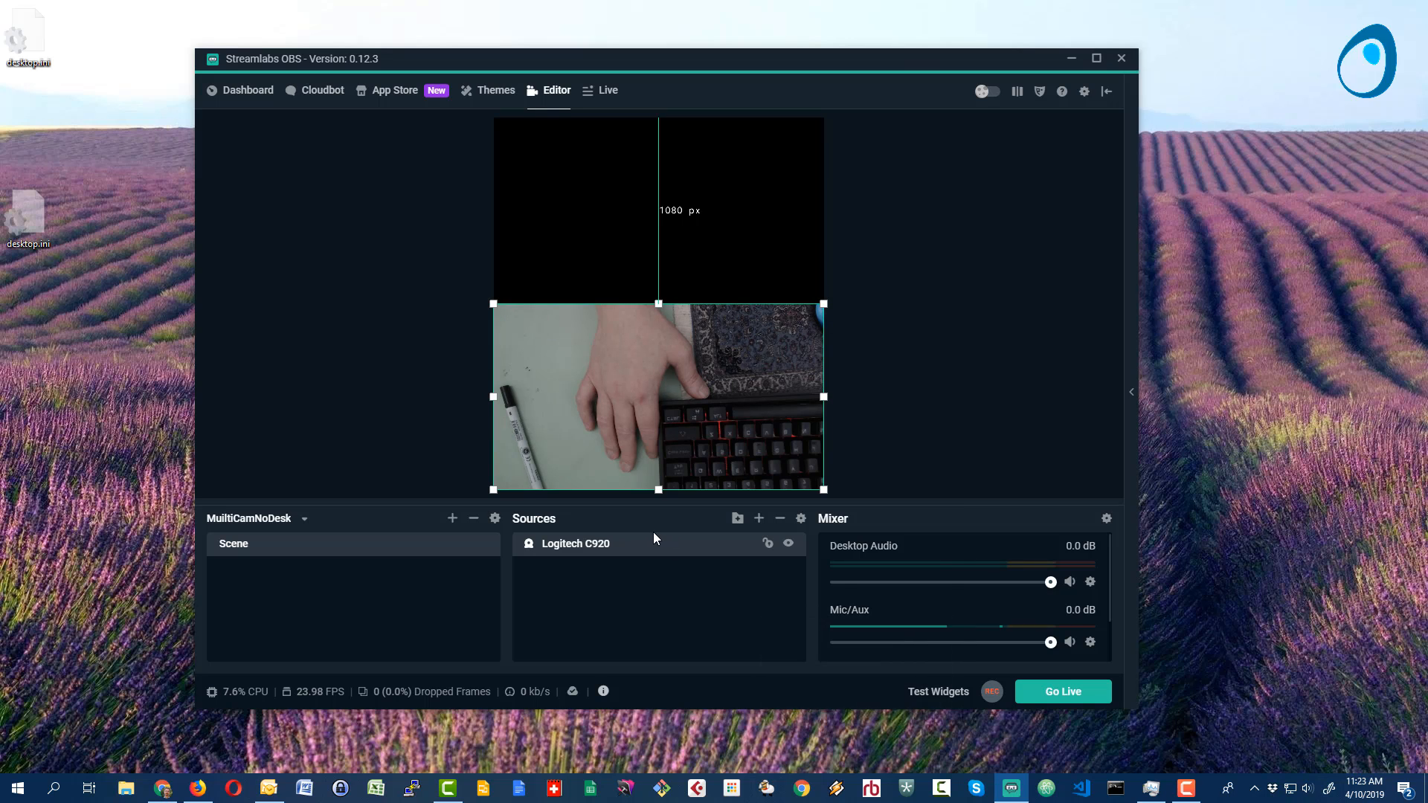
- Add a new Video Capture Device source named "Logictech C910" to the scene
{"action": "left_click", "coordinate": [759, 520]}
{"action": "left_click", "coordinate": [552, 481]}
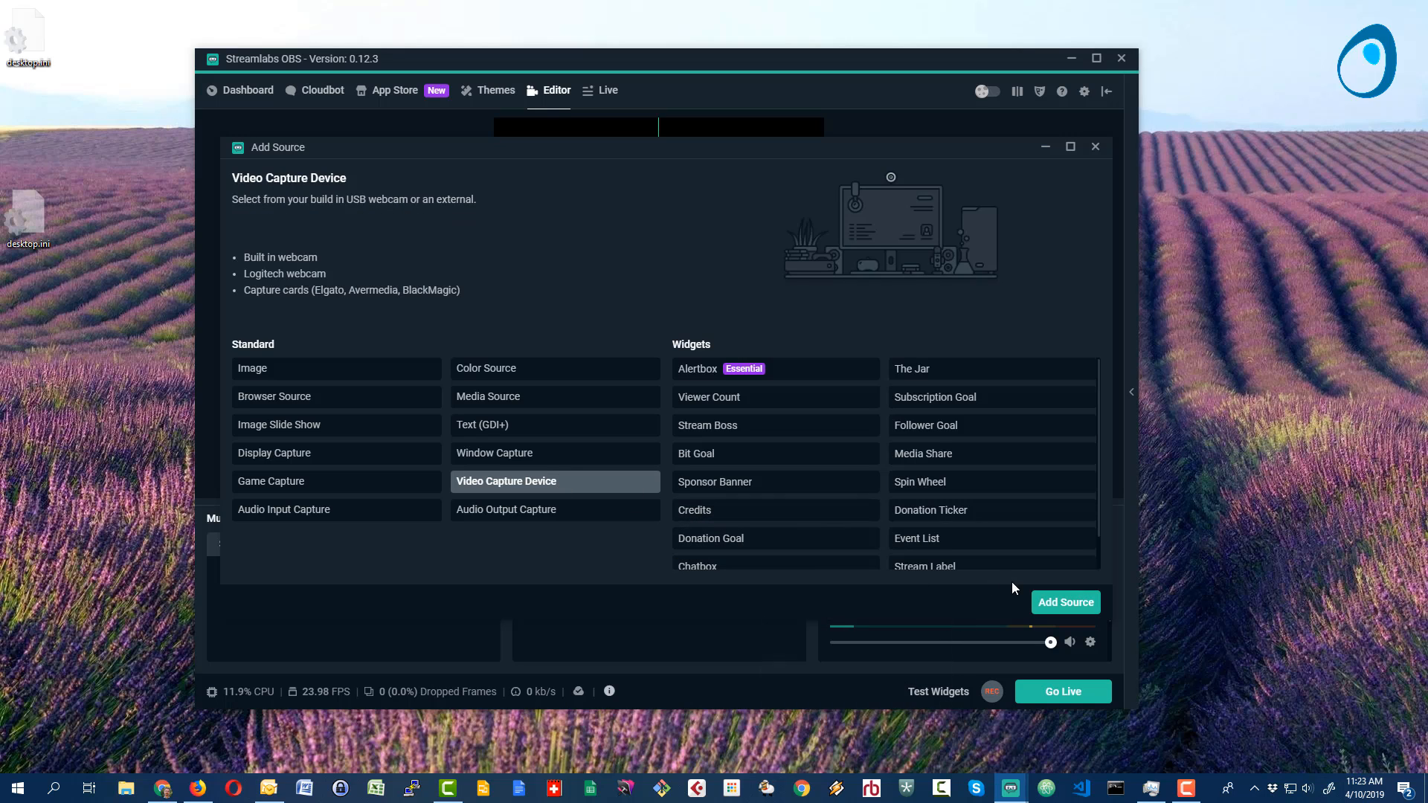
{"action": "left_click", "coordinate": [1056, 602]}
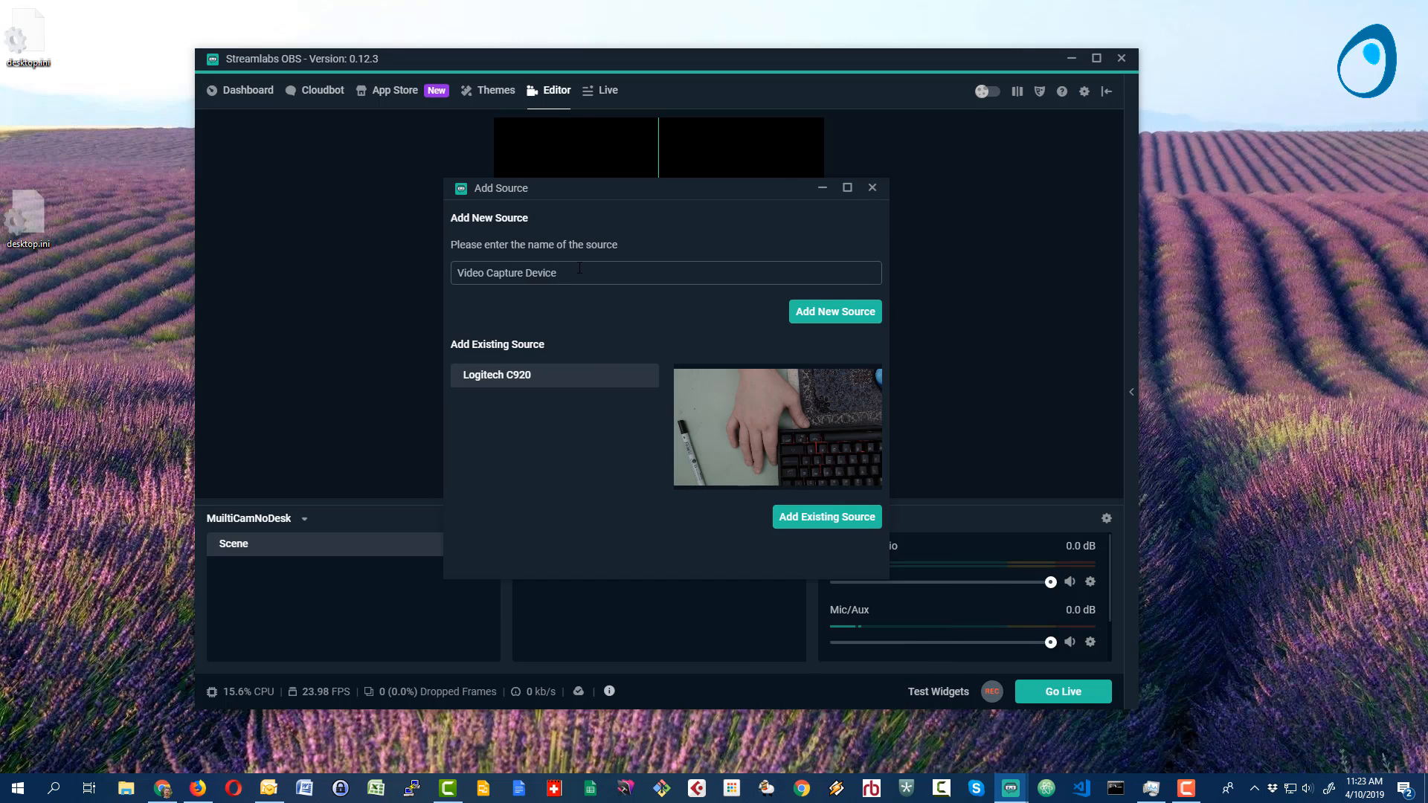
{"action": "left_click_drag", "start_coordinate": [559, 272], "coordinate": [456, 273]}
{"action": "type", "text": "Logi"}
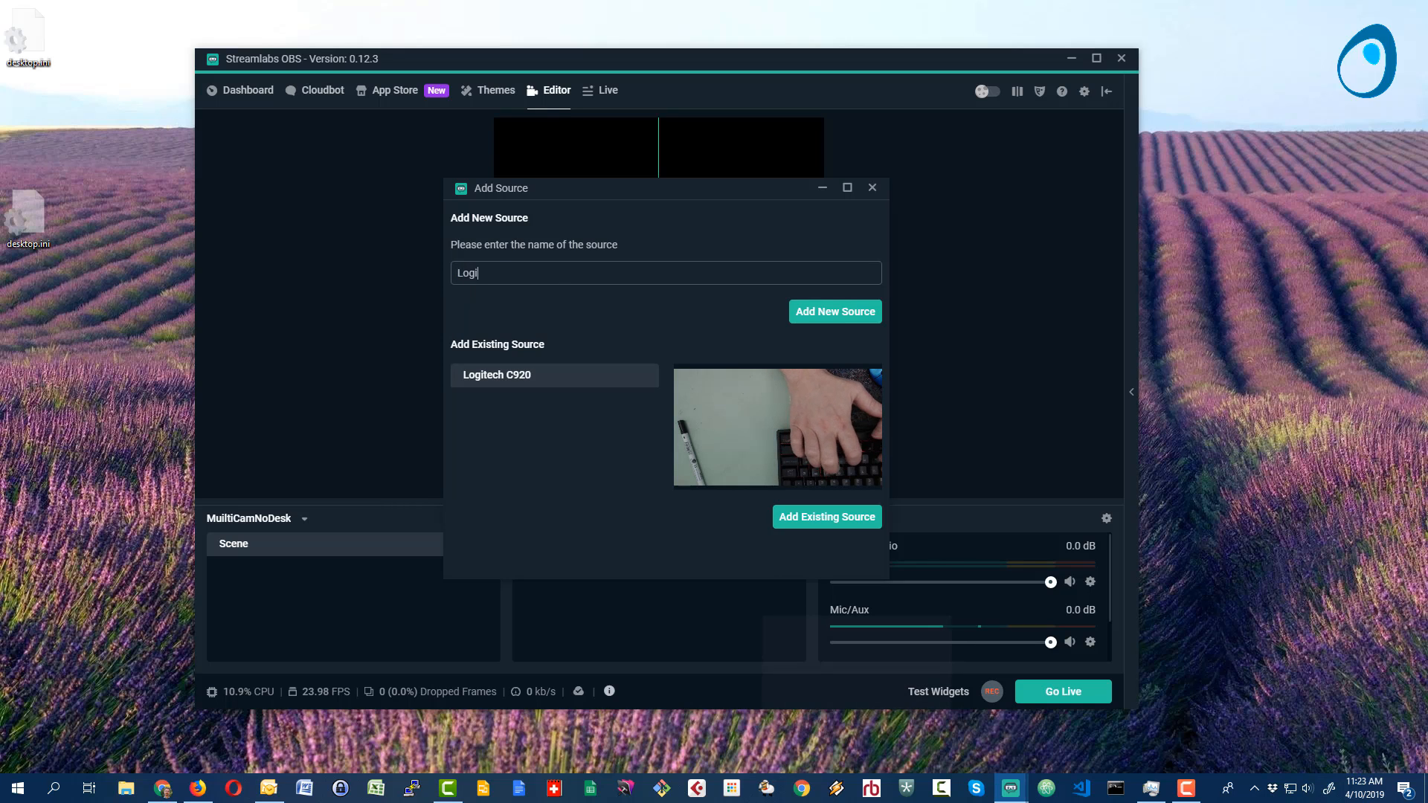
{"action": "type", "text": "ctech "}
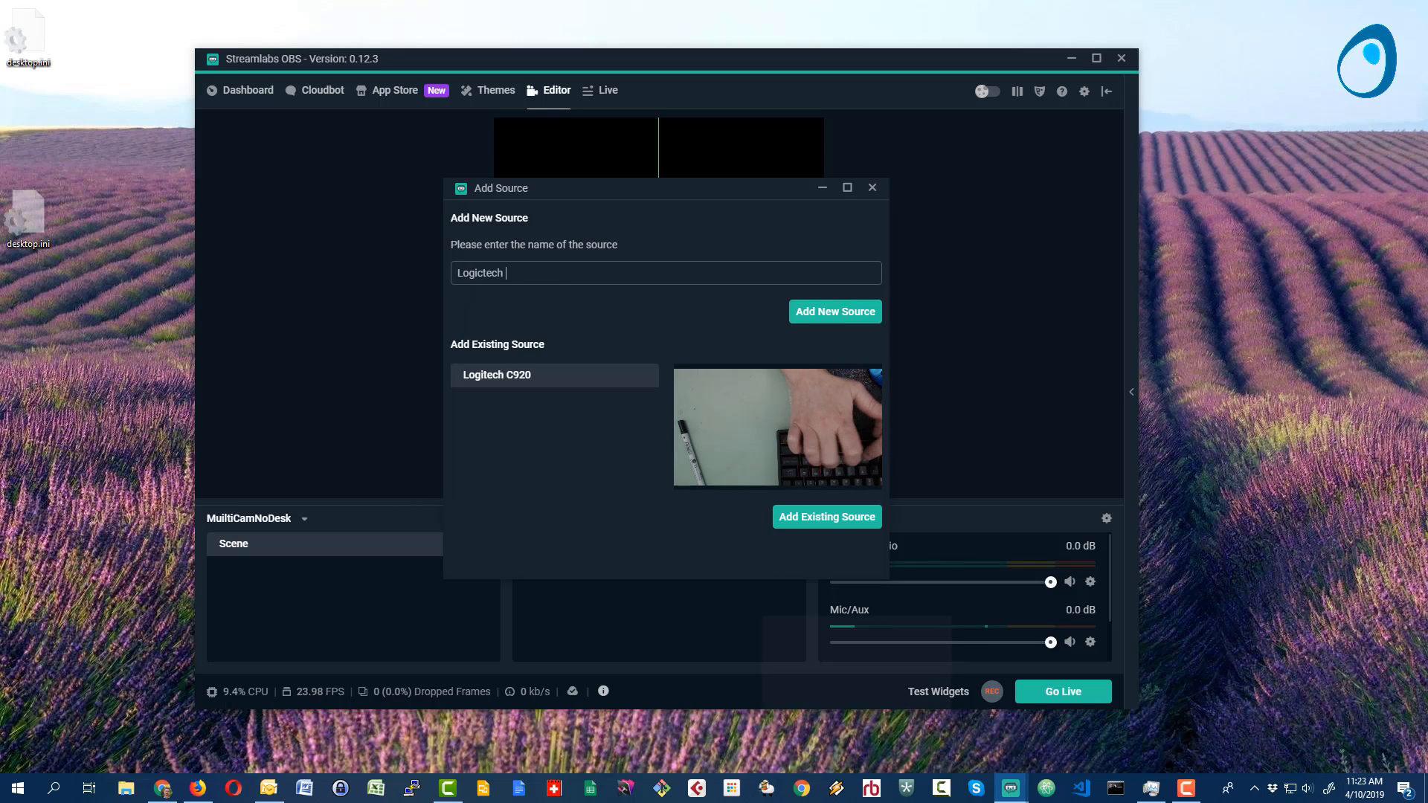
{"action": "type", "text": "C9"}
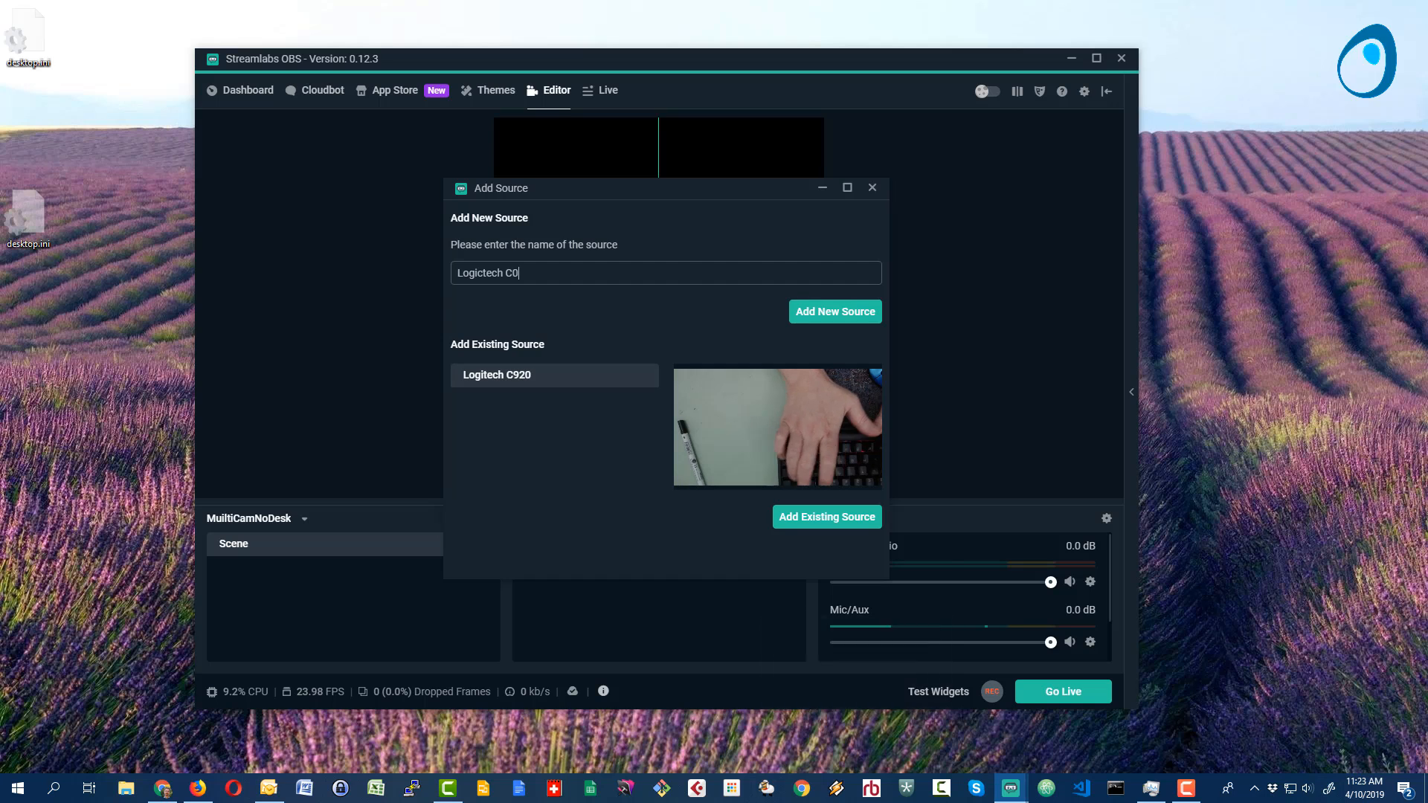
{"action": "type", "text": "10"}
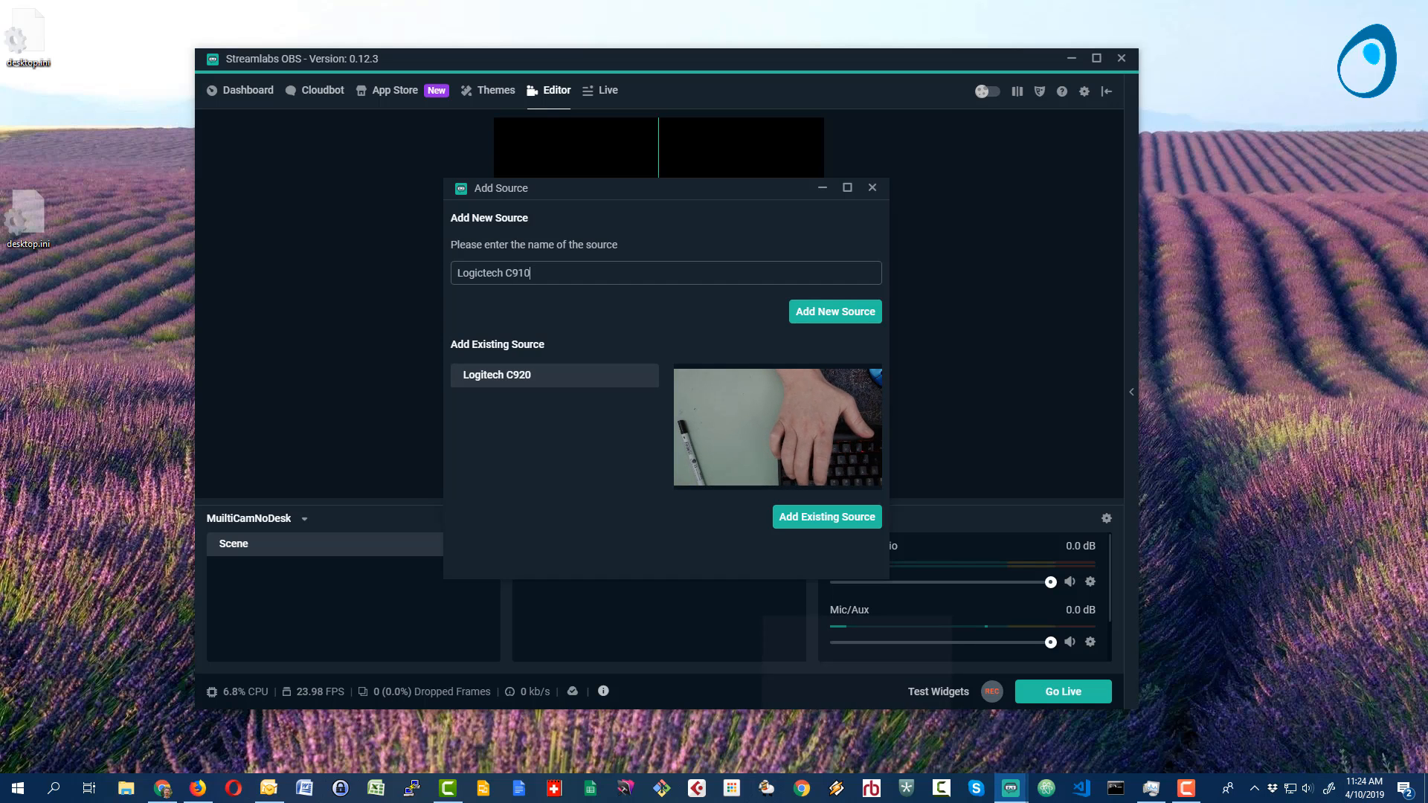
{"action": "left_click", "coordinate": [870, 313]}
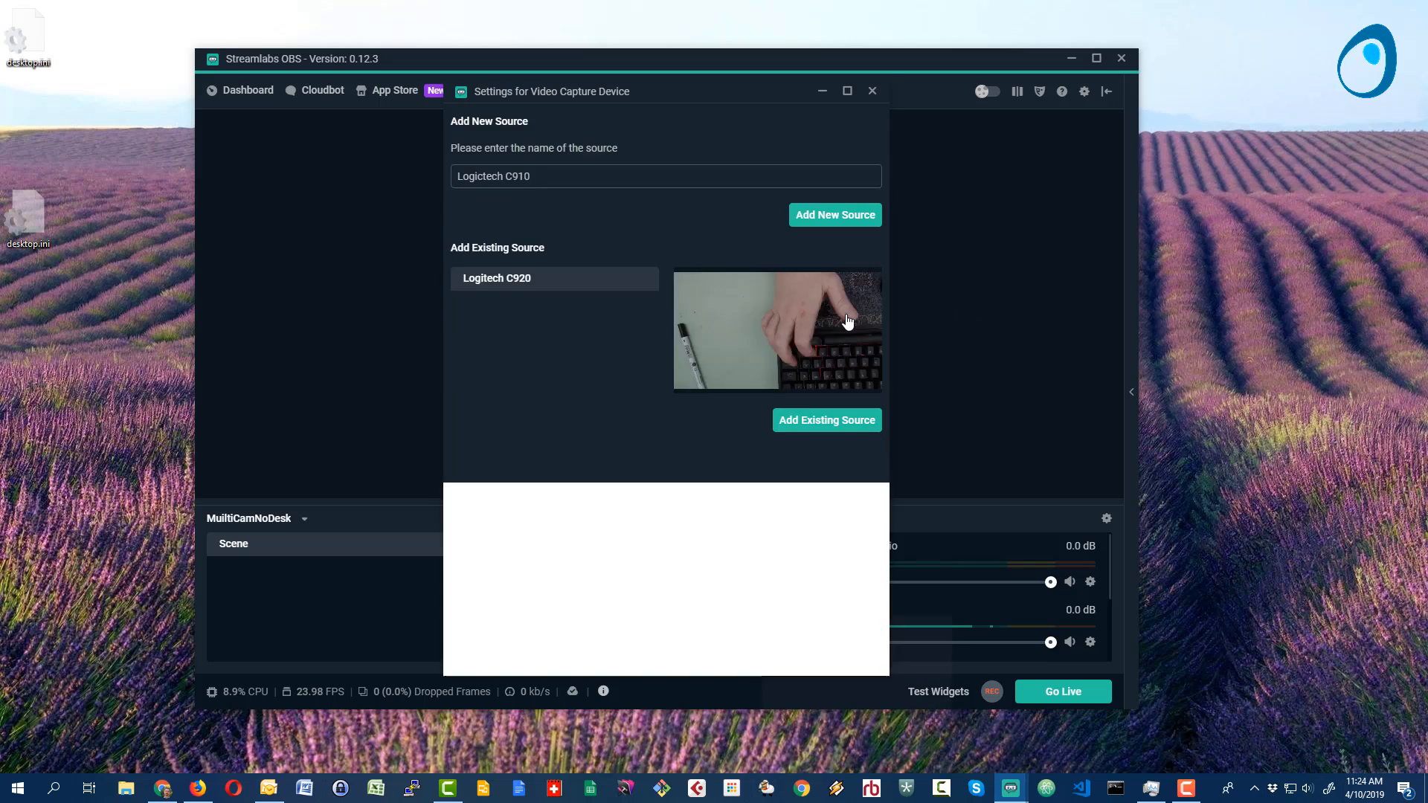
- Set the new source's device to Logitech HD Pro Webcam C910 and accept the capture settings
{"action": "left_click", "coordinate": [745, 281]}
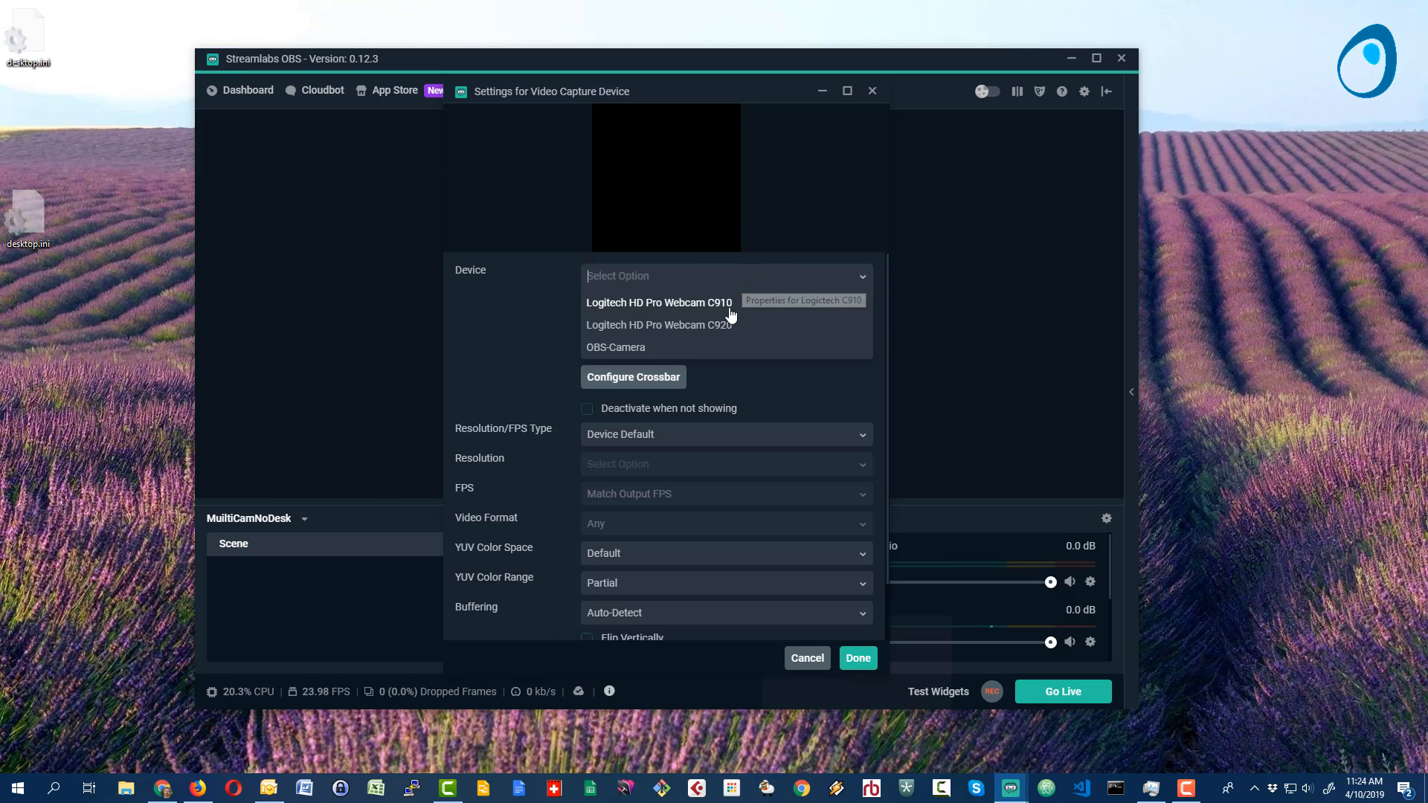
{"action": "left_click", "coordinate": [727, 305]}
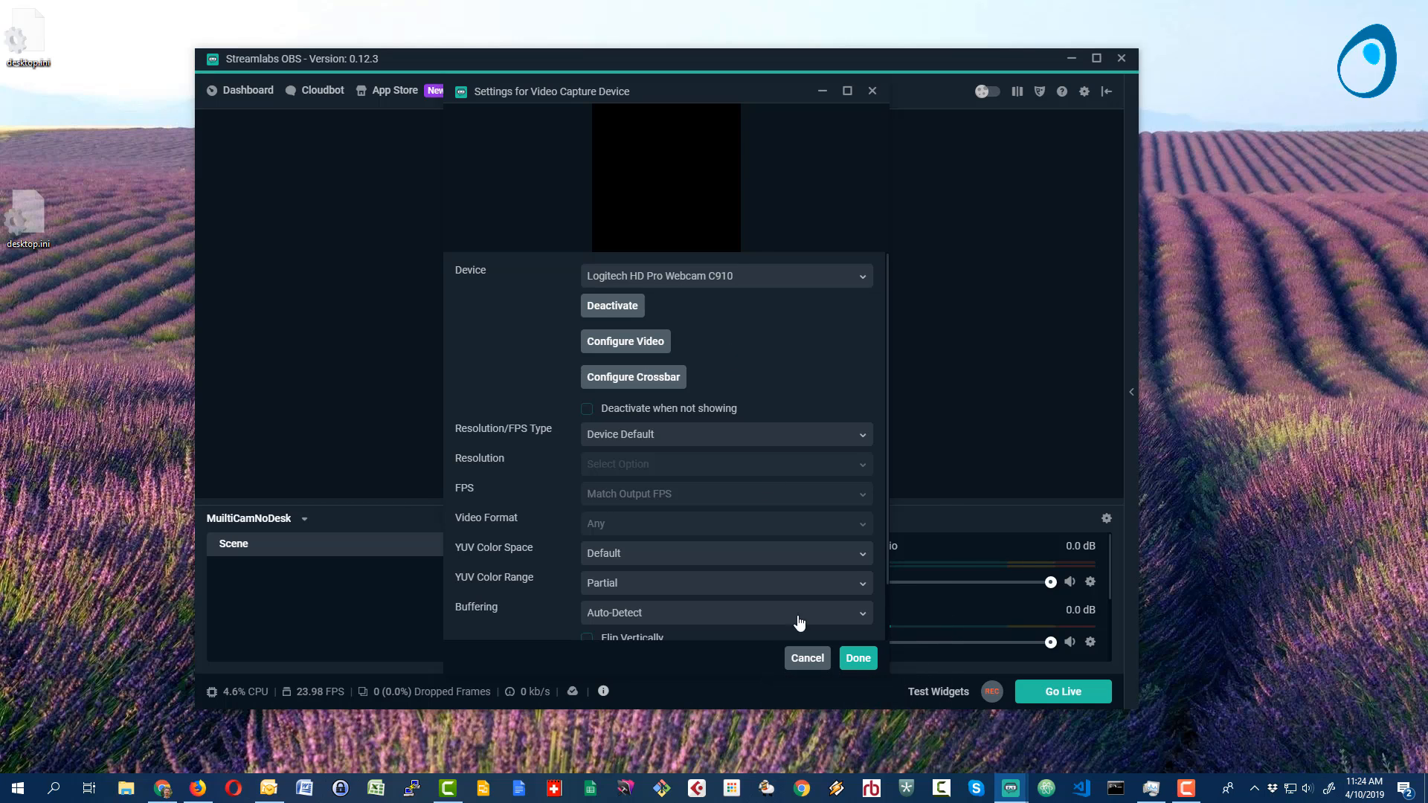
{"action": "left_click", "coordinate": [856, 659]}
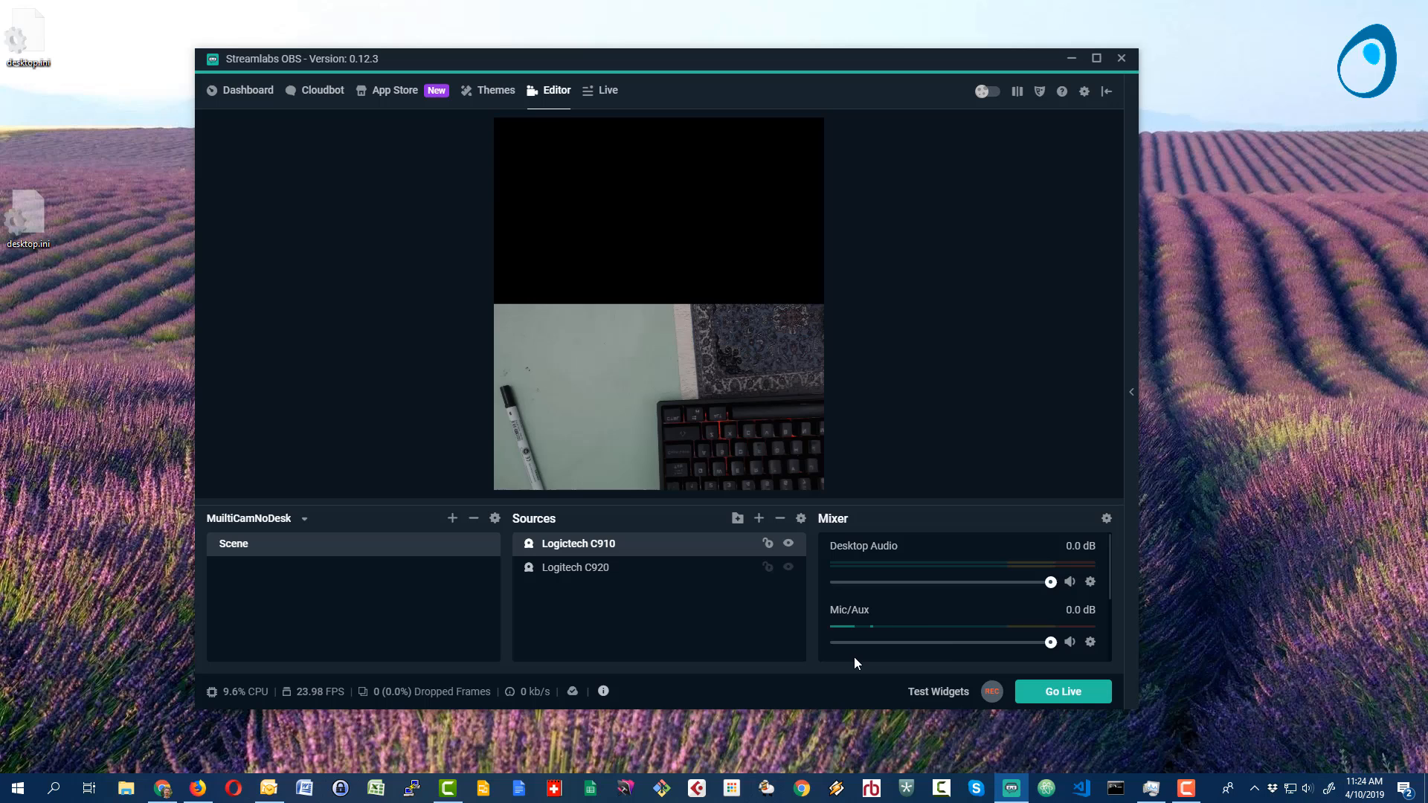
- Review the capture settings of the Logictech C910 source and remove that source from the scene
{"action": "left_click", "coordinate": [598, 568]}
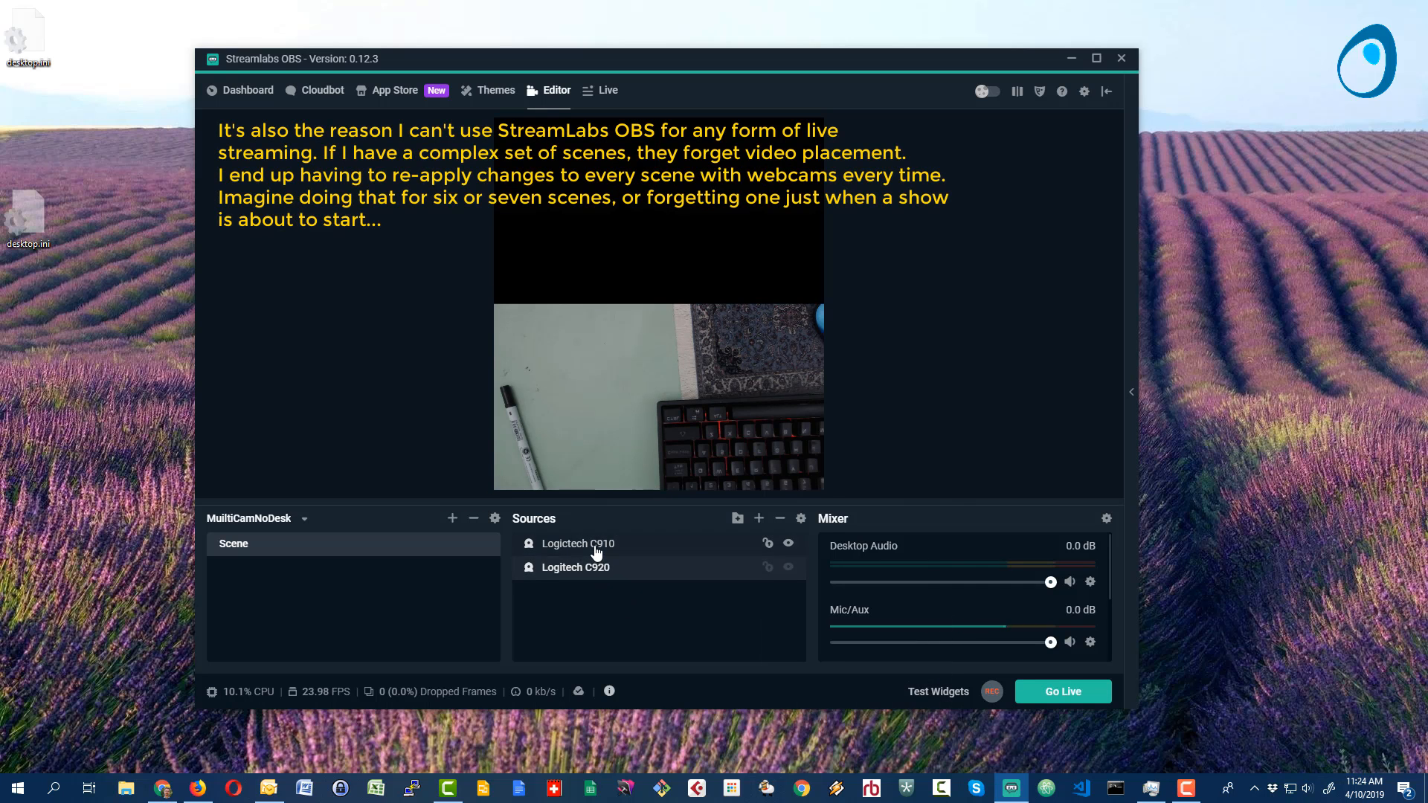
{"action": "left_click", "coordinate": [597, 545]}
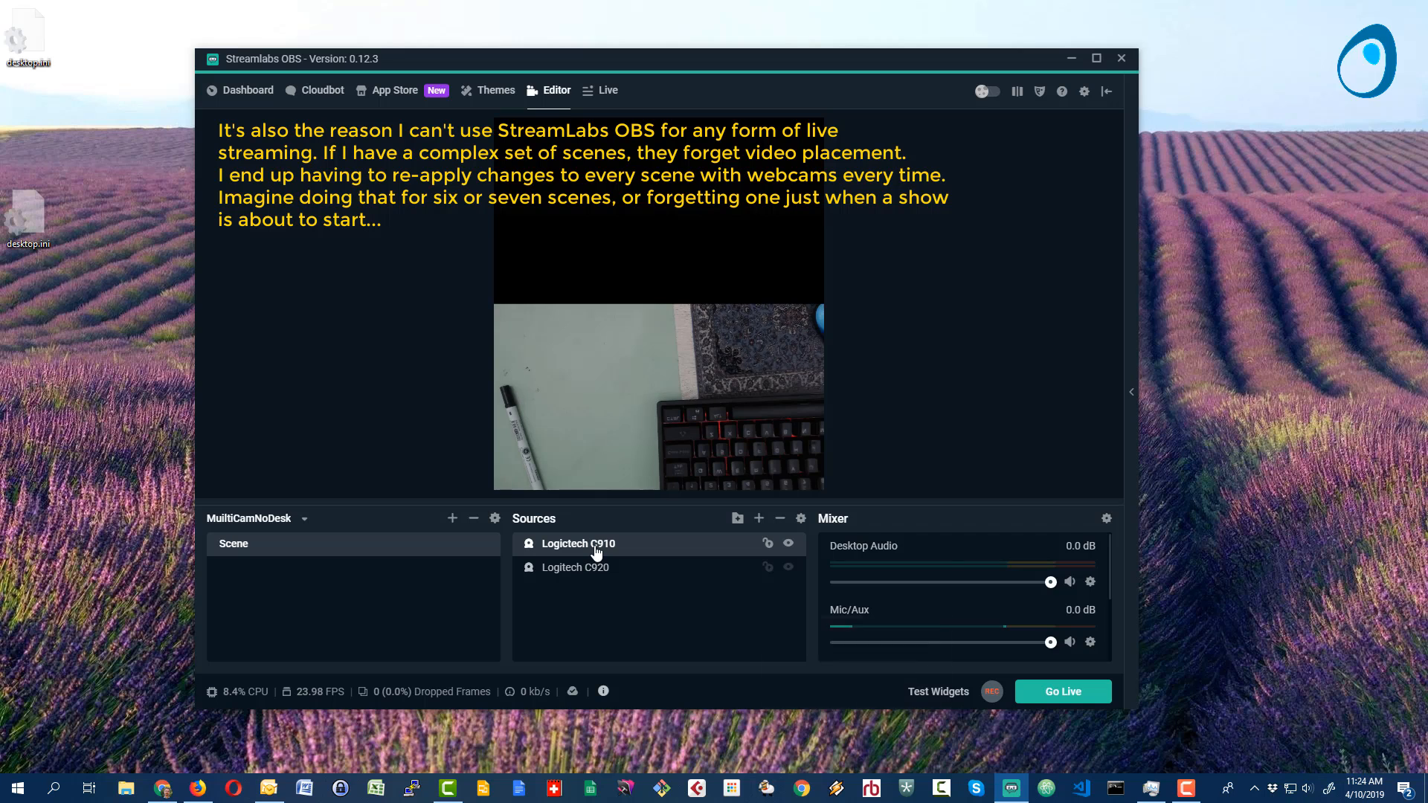
{"action": "double_click", "coordinate": [597, 545]}
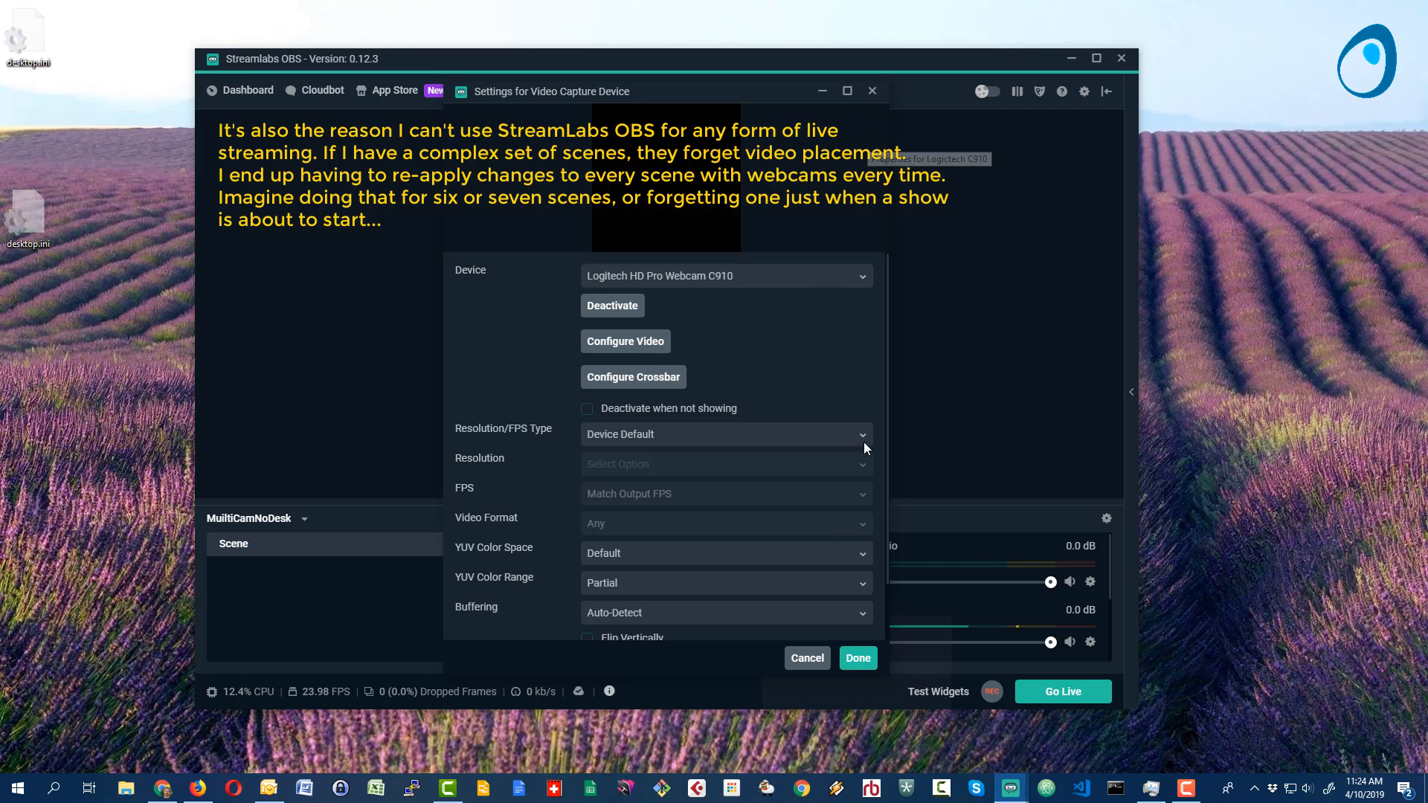
{"action": "left_click", "coordinate": [806, 659]}
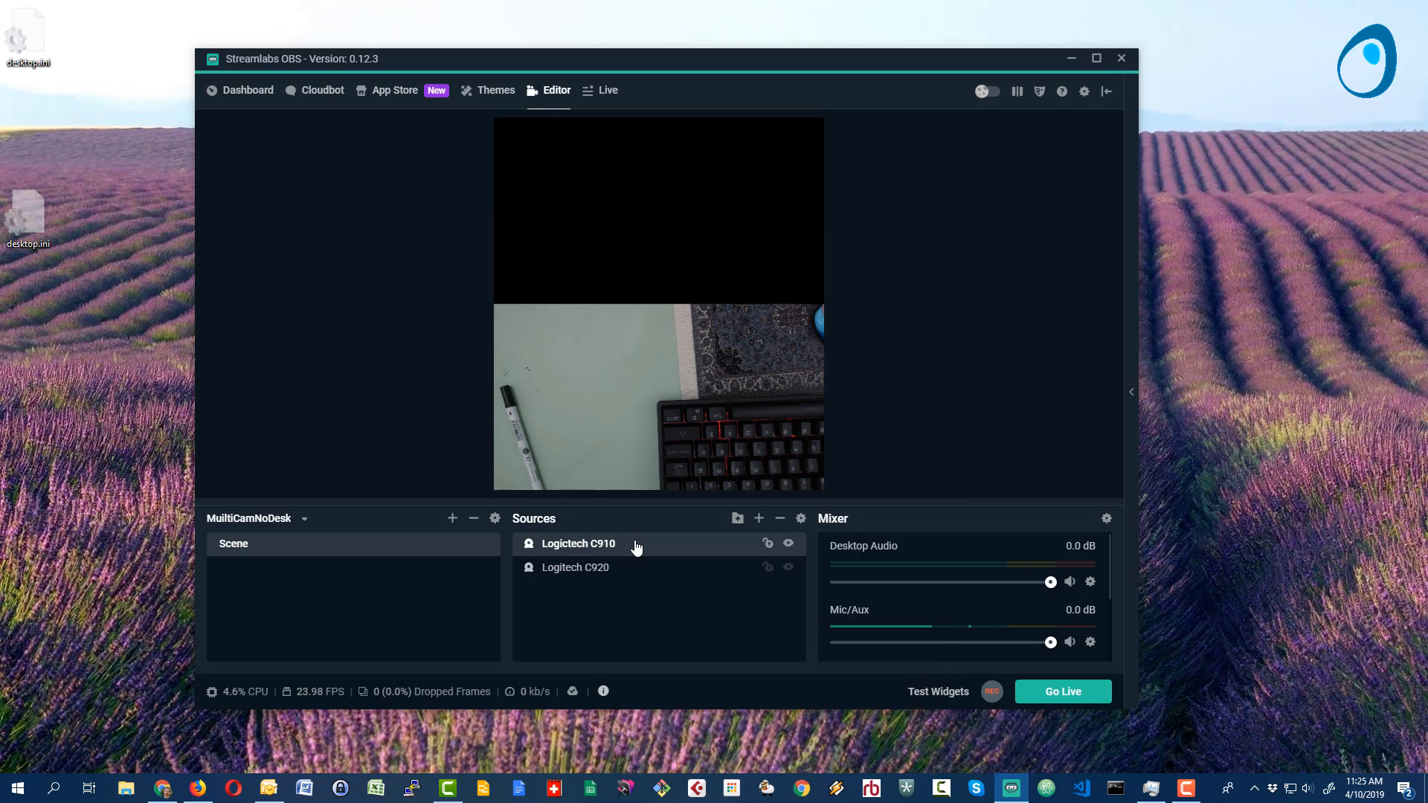
{"action": "double_click", "coordinate": [611, 552]}
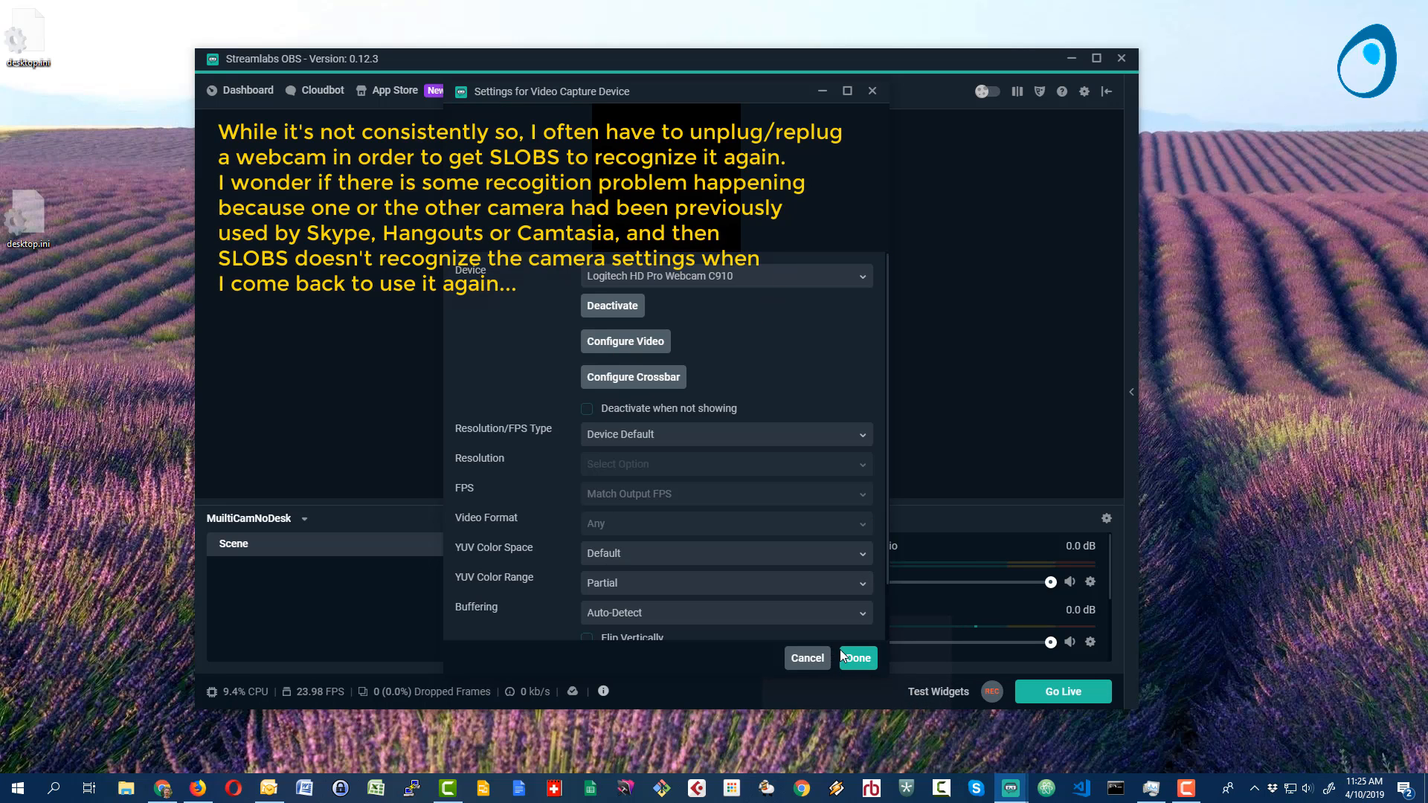
{"action": "left_click", "coordinate": [847, 657]}
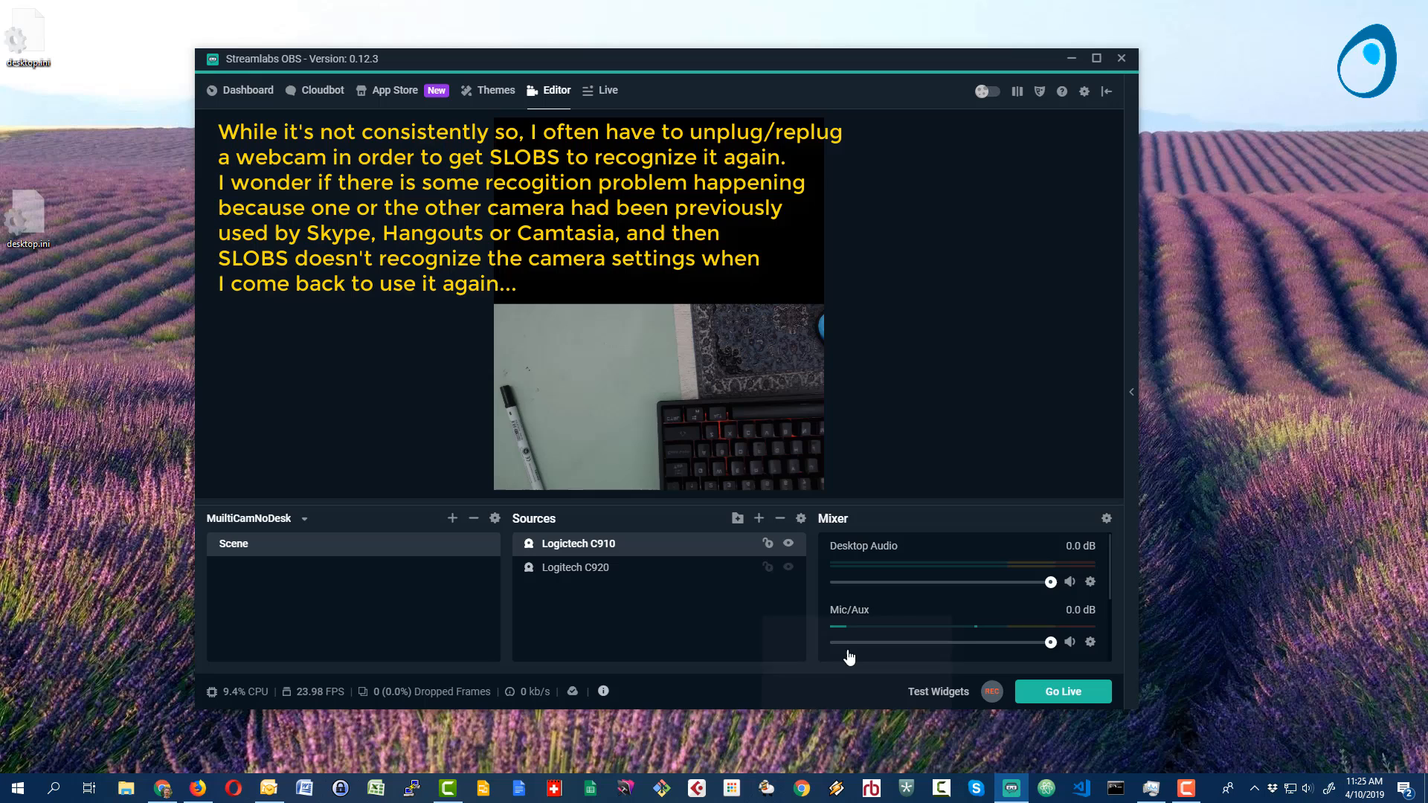
{"action": "left_click", "coordinate": [779, 520]}
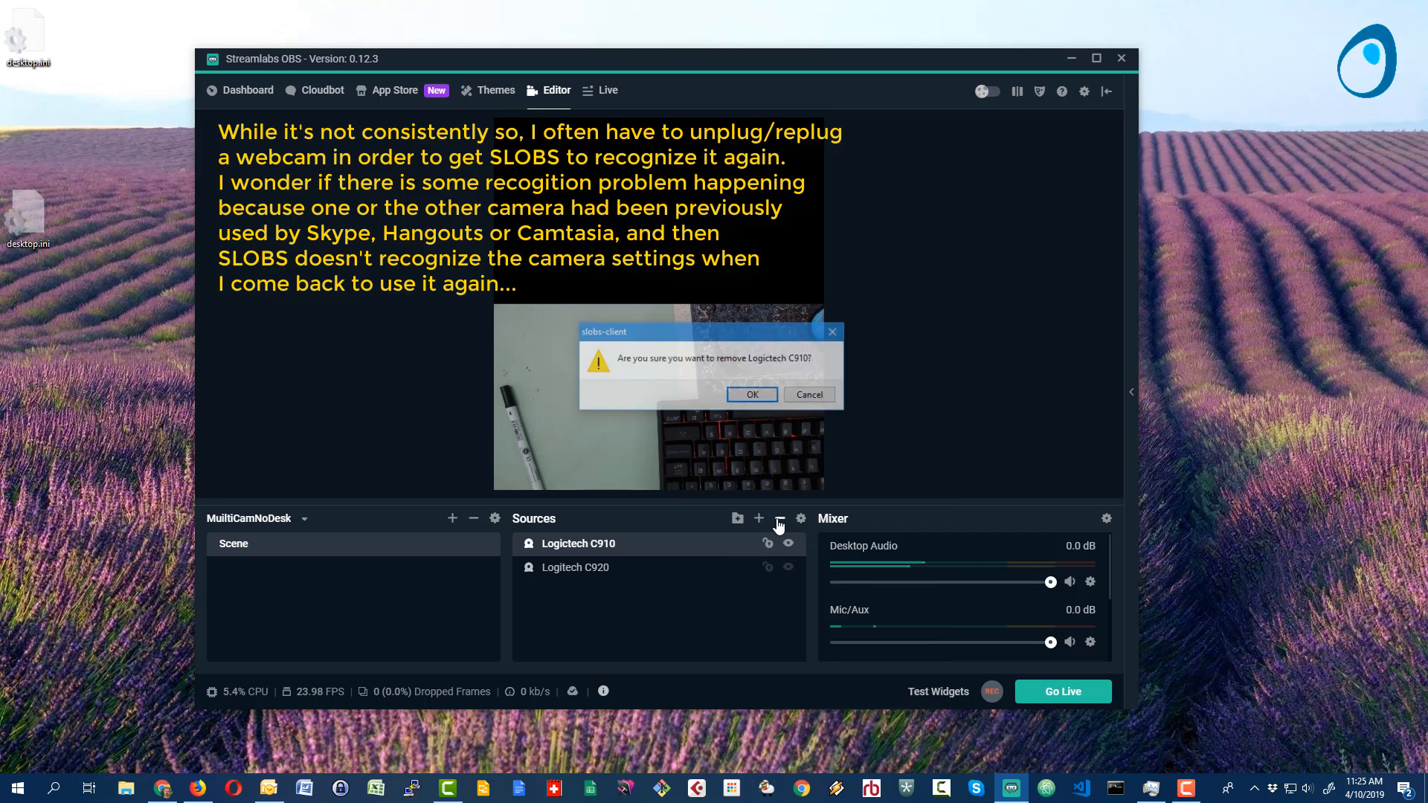
{"action": "left_click", "coordinate": [751, 398]}
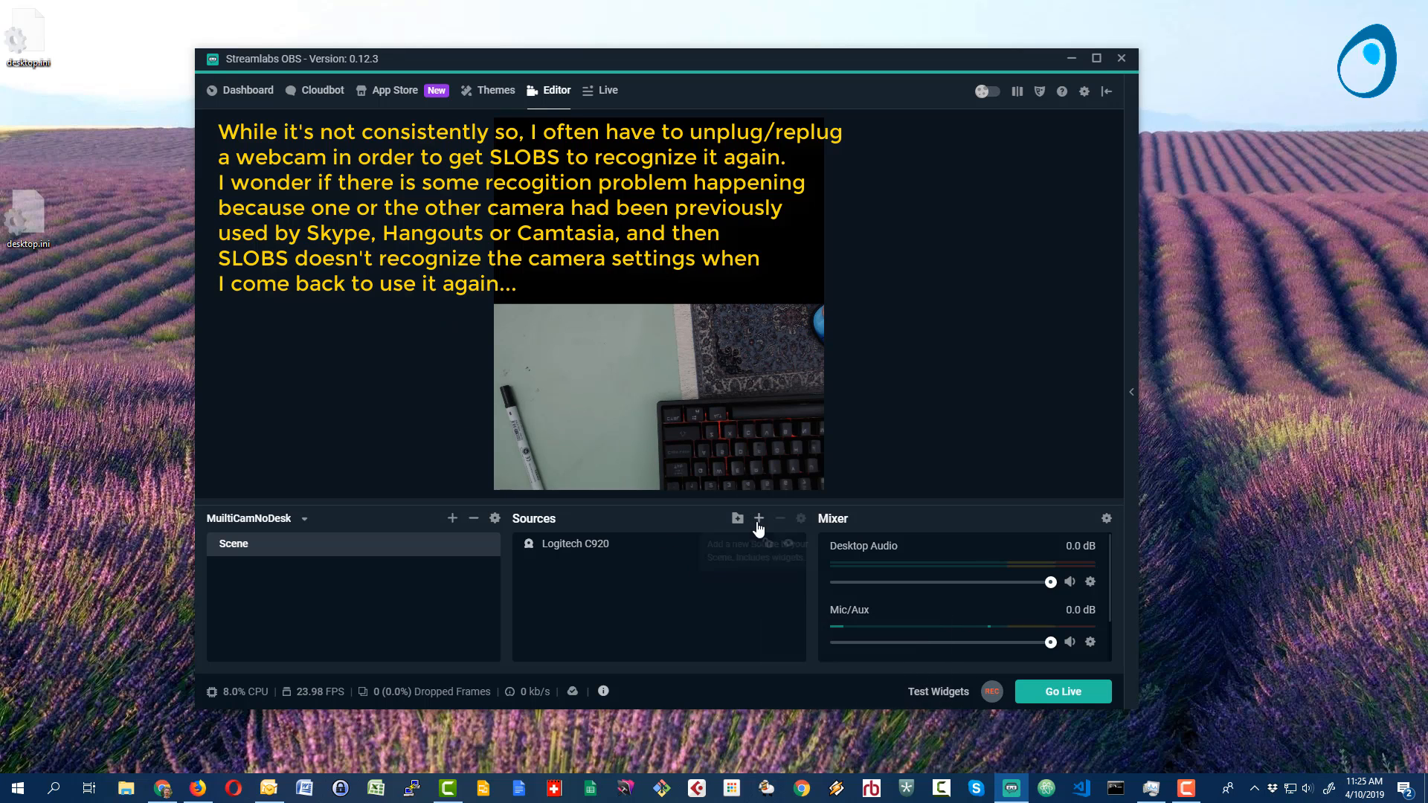
- Add a new Video Capture Device source named "Logitech C910" with Logitech HD Pro Webcam C910 as its device
{"action": "left_click", "coordinate": [760, 522]}
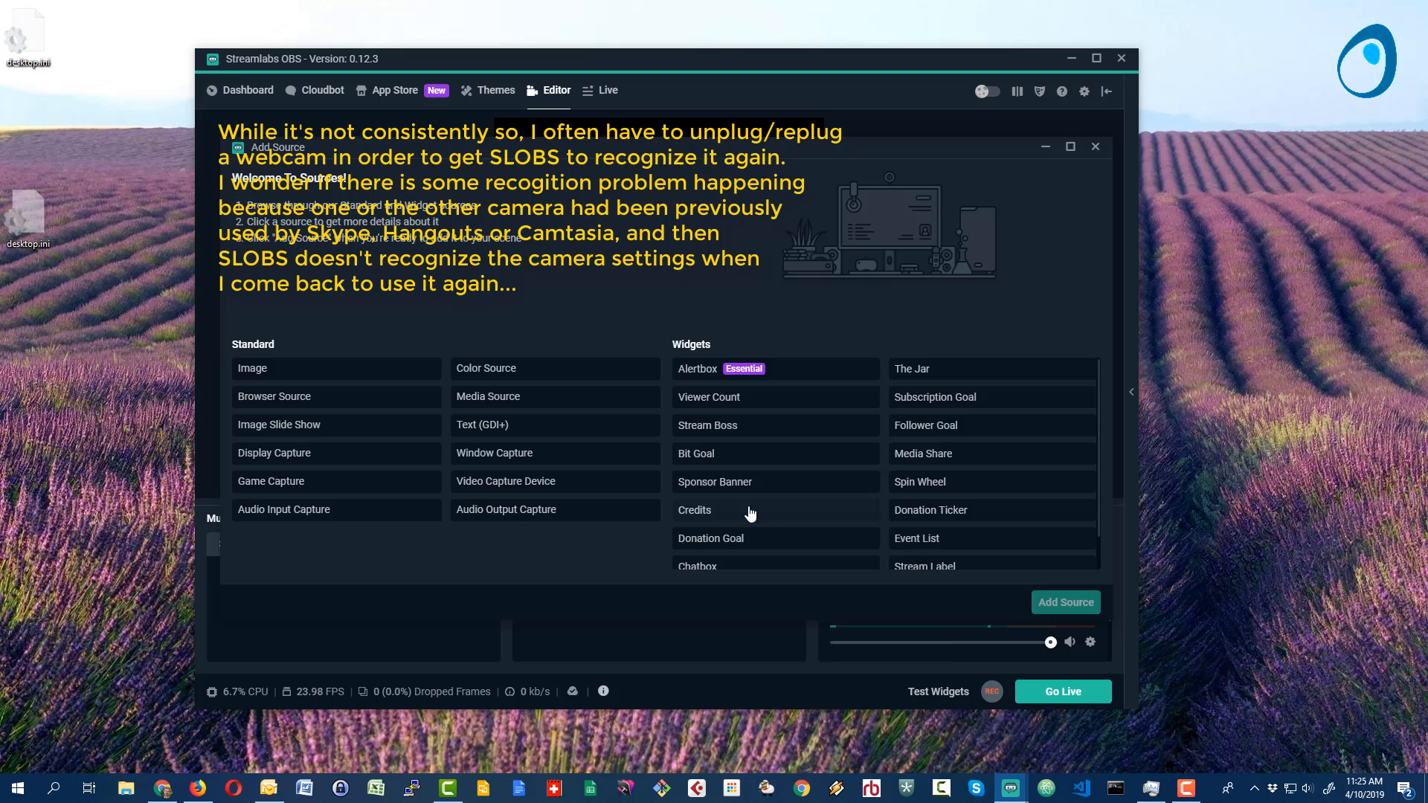
{"action": "left_click", "coordinate": [561, 489]}
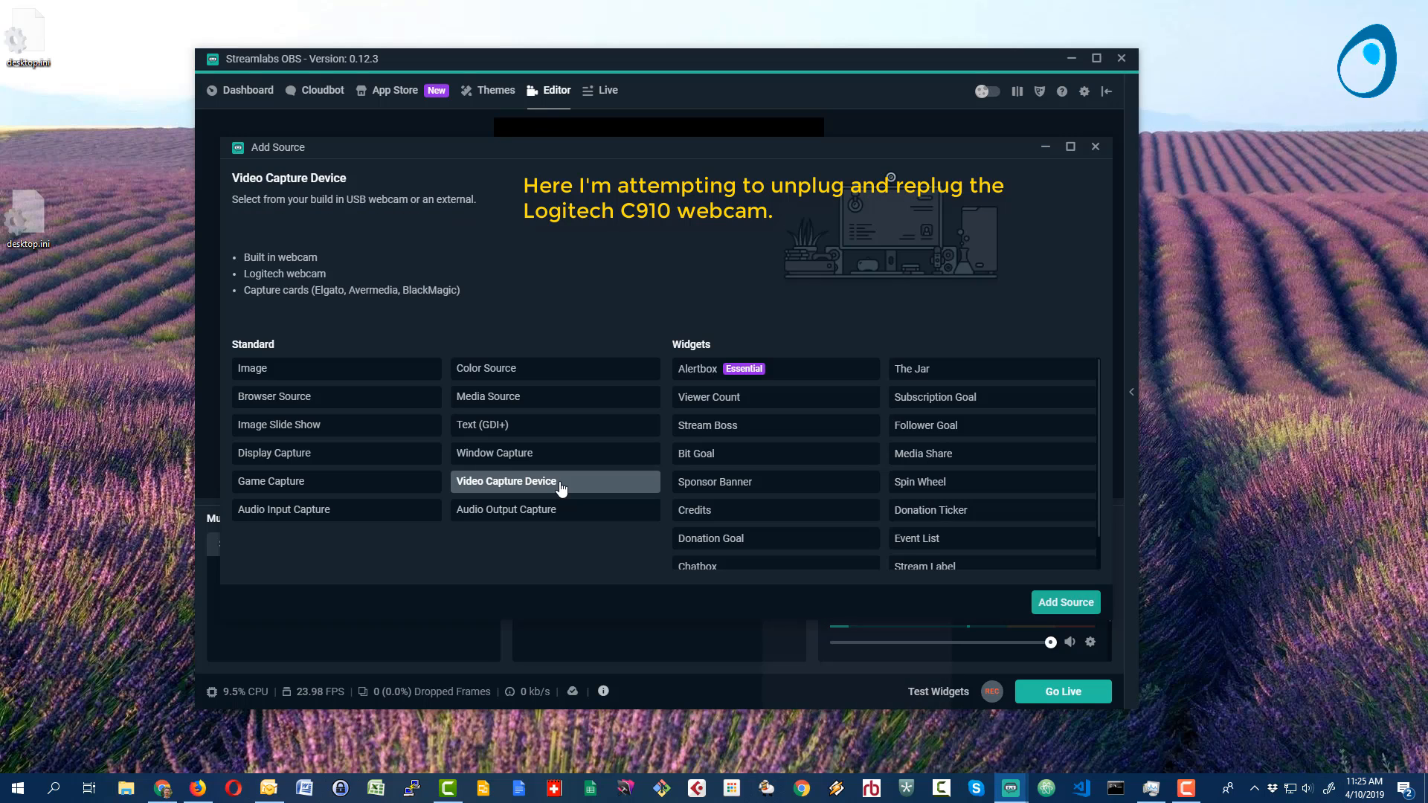
{"action": "left_click", "coordinate": [1073, 604]}
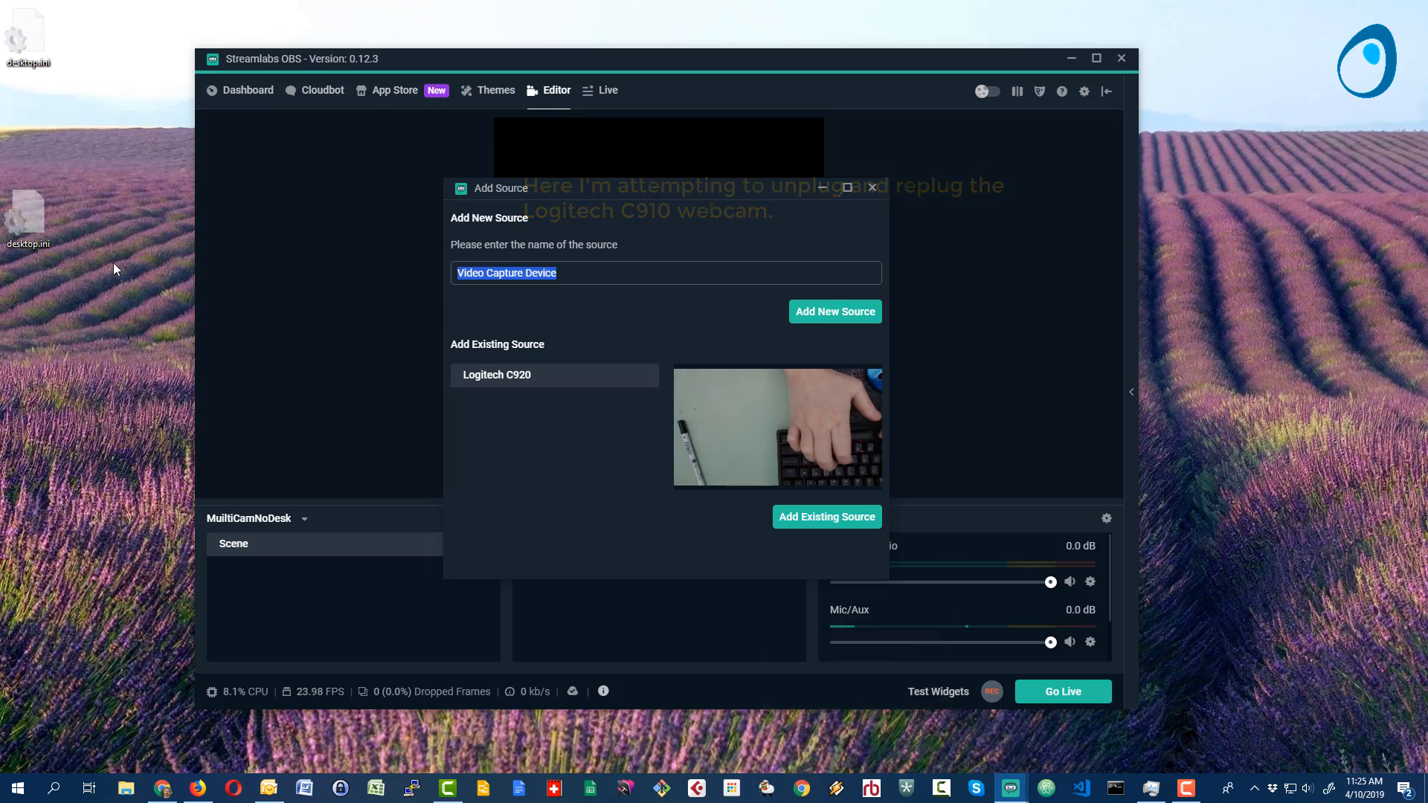
{"action": "type", "text": "Logitech C"}
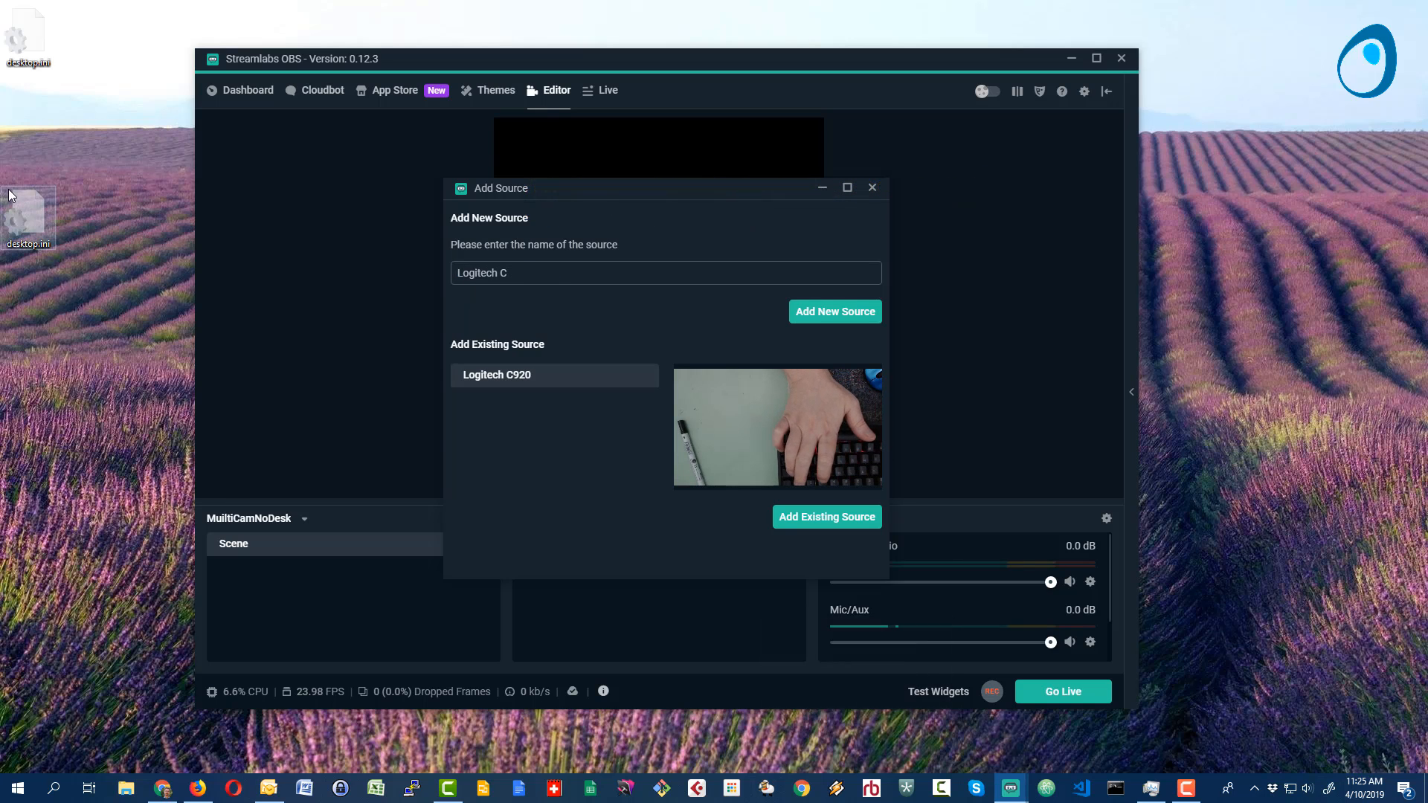
{"action": "type", "text": "910"}
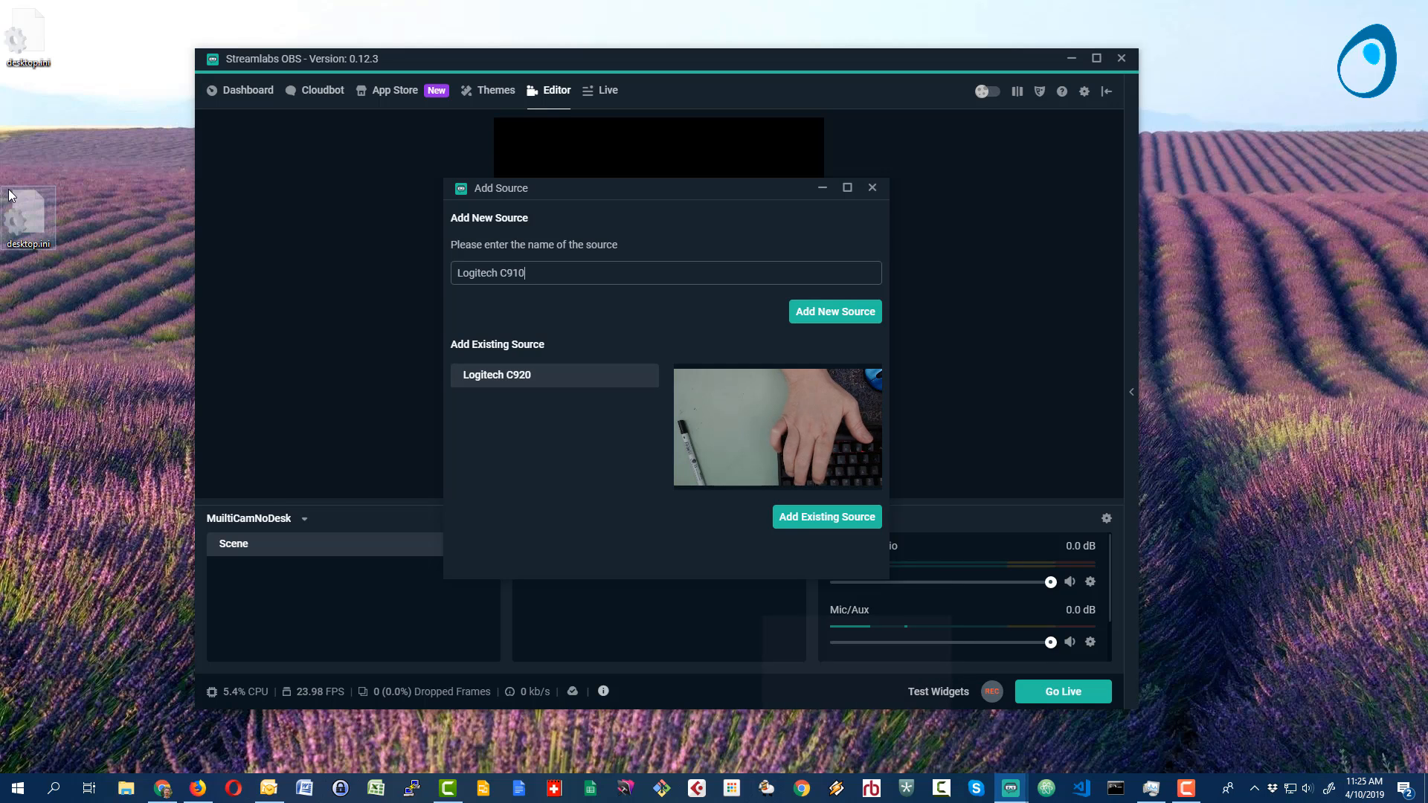
{"action": "left_click", "coordinate": [850, 313]}
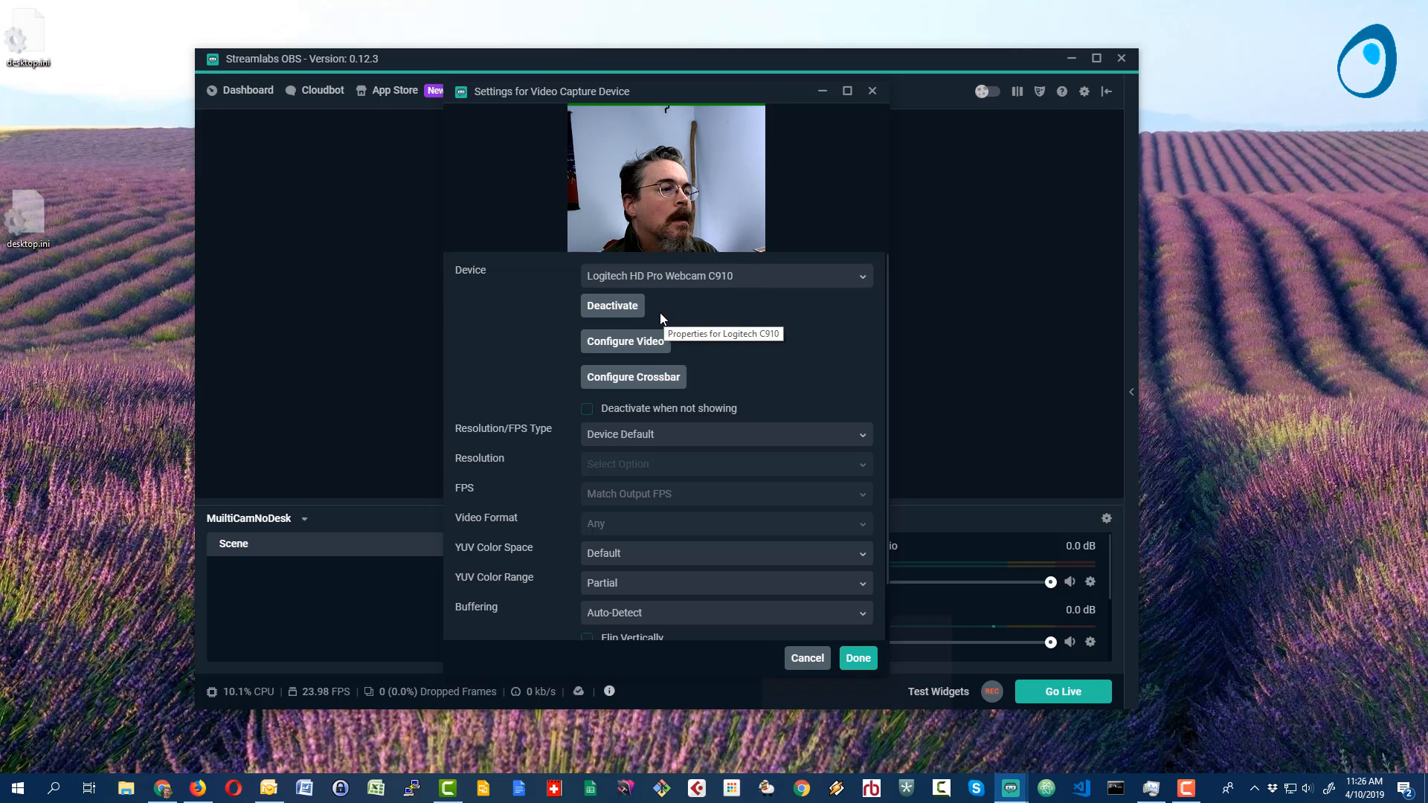
- View the C910's webcam control properties from its video configuration and leave them without saving
{"action": "left_click", "coordinate": [638, 343]}
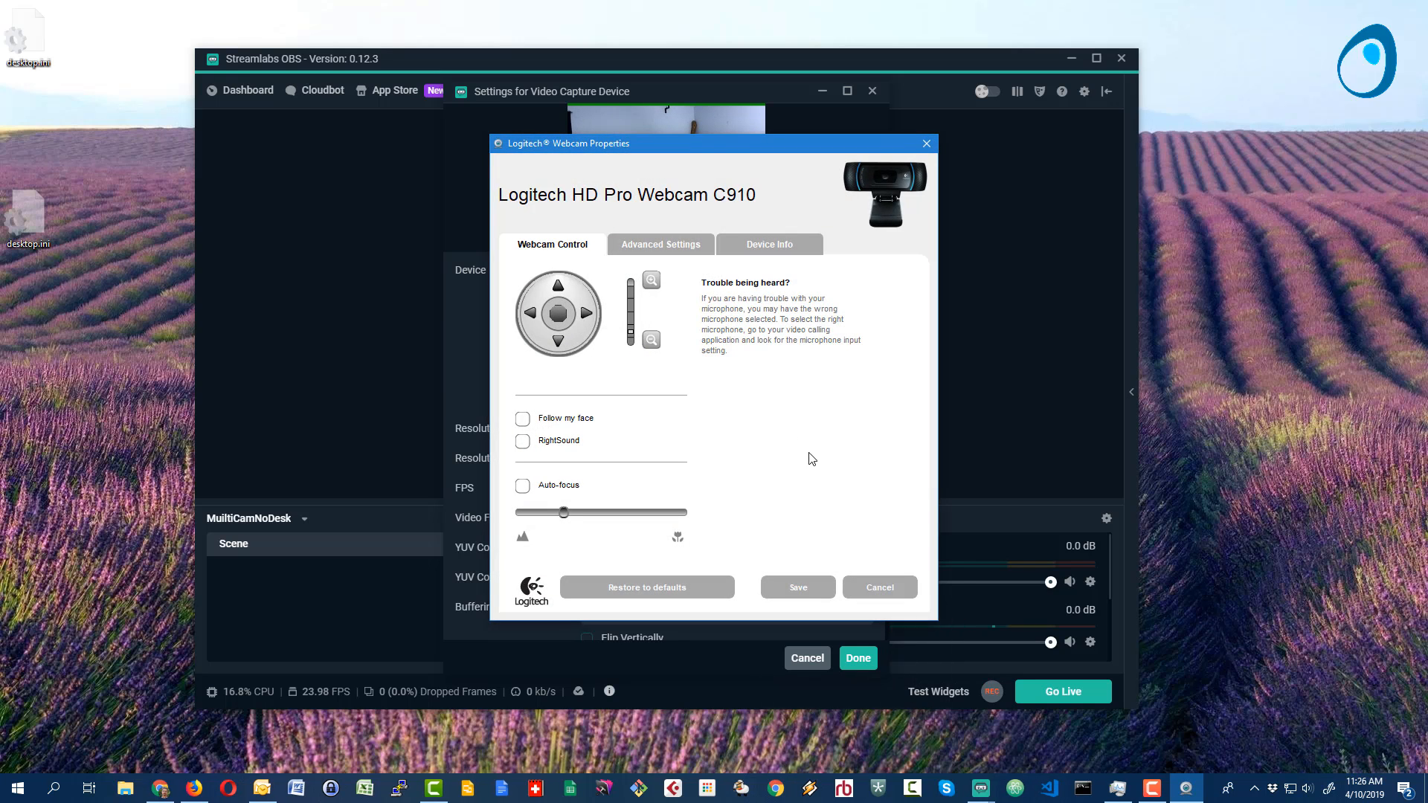
{"action": "left_click", "coordinate": [860, 595]}
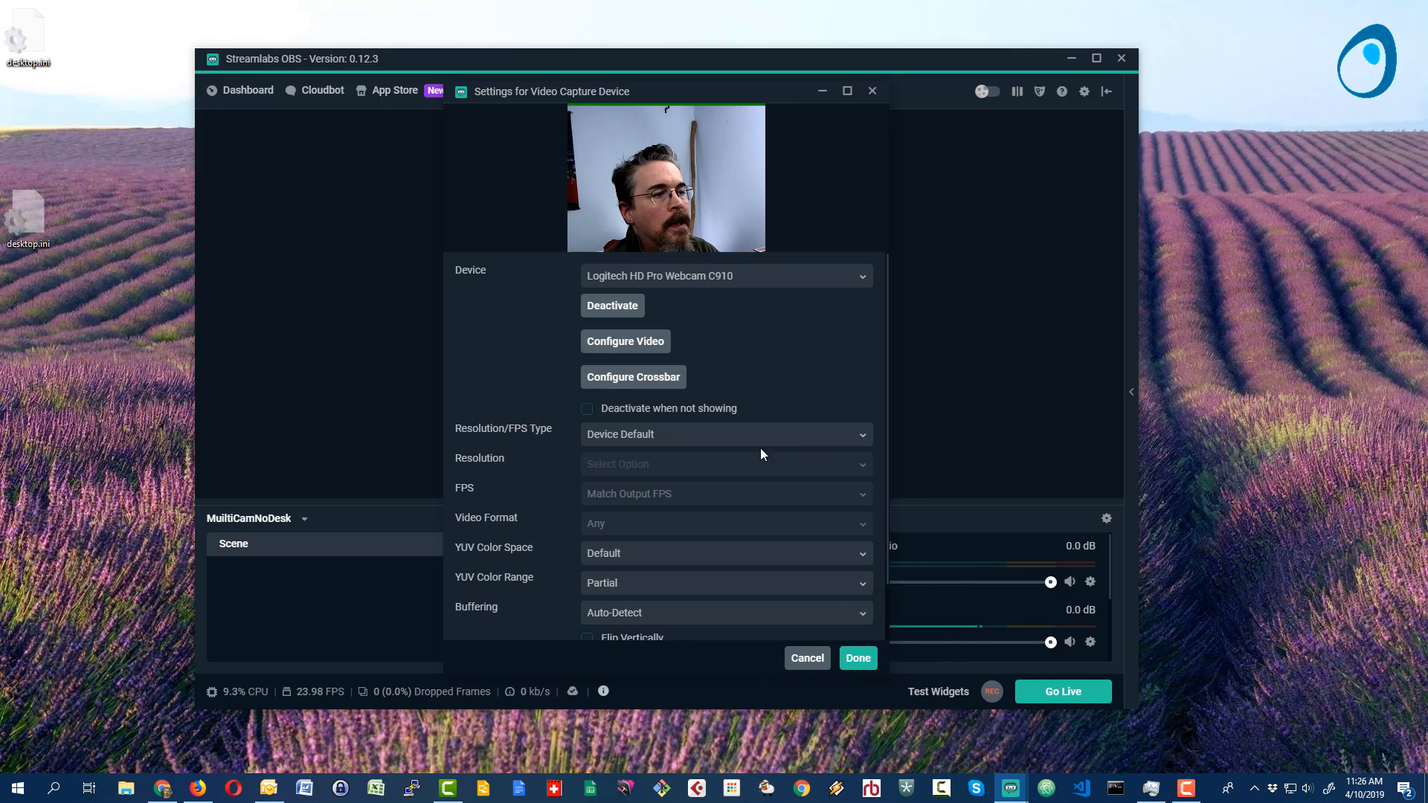
- Set the C910 source's resolution type to Custom and its resolution to 1280x720
{"action": "left_click", "coordinate": [641, 439]}
{"action": "left_click", "coordinate": [605, 484]}
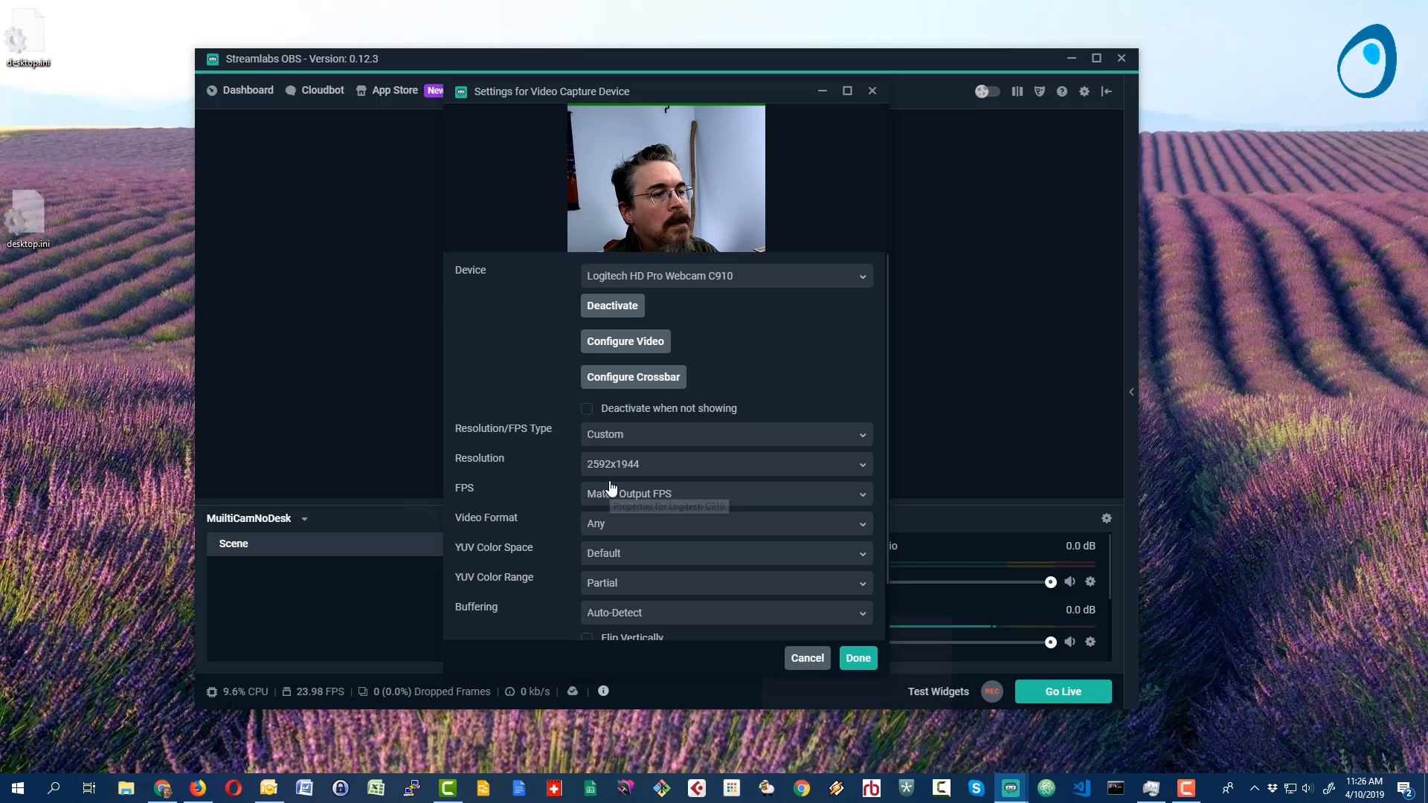
{"action": "left_click", "coordinate": [612, 467]}
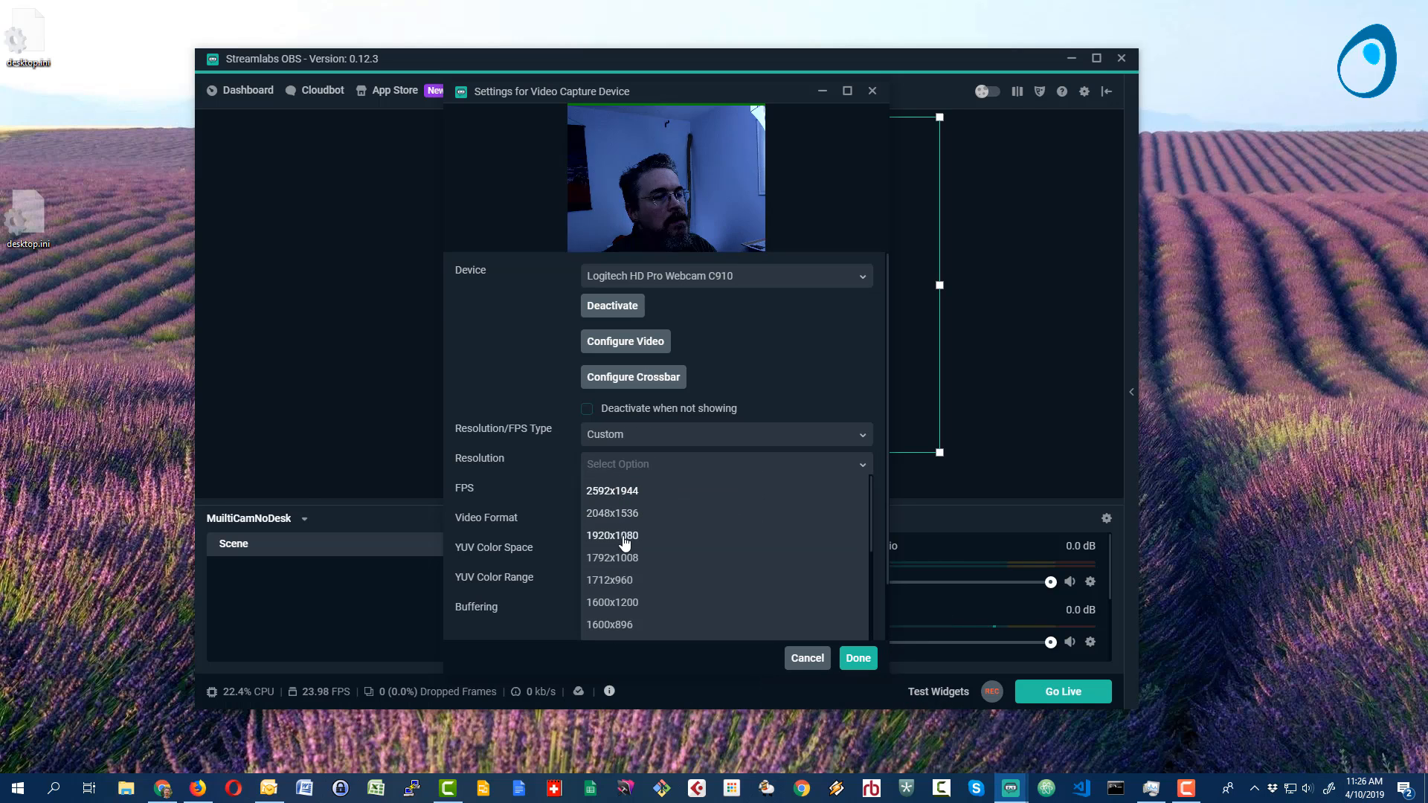
{"action": "scroll", "coordinate": [617, 621], "scroll_direction": "down", "scroll_amount": 3}
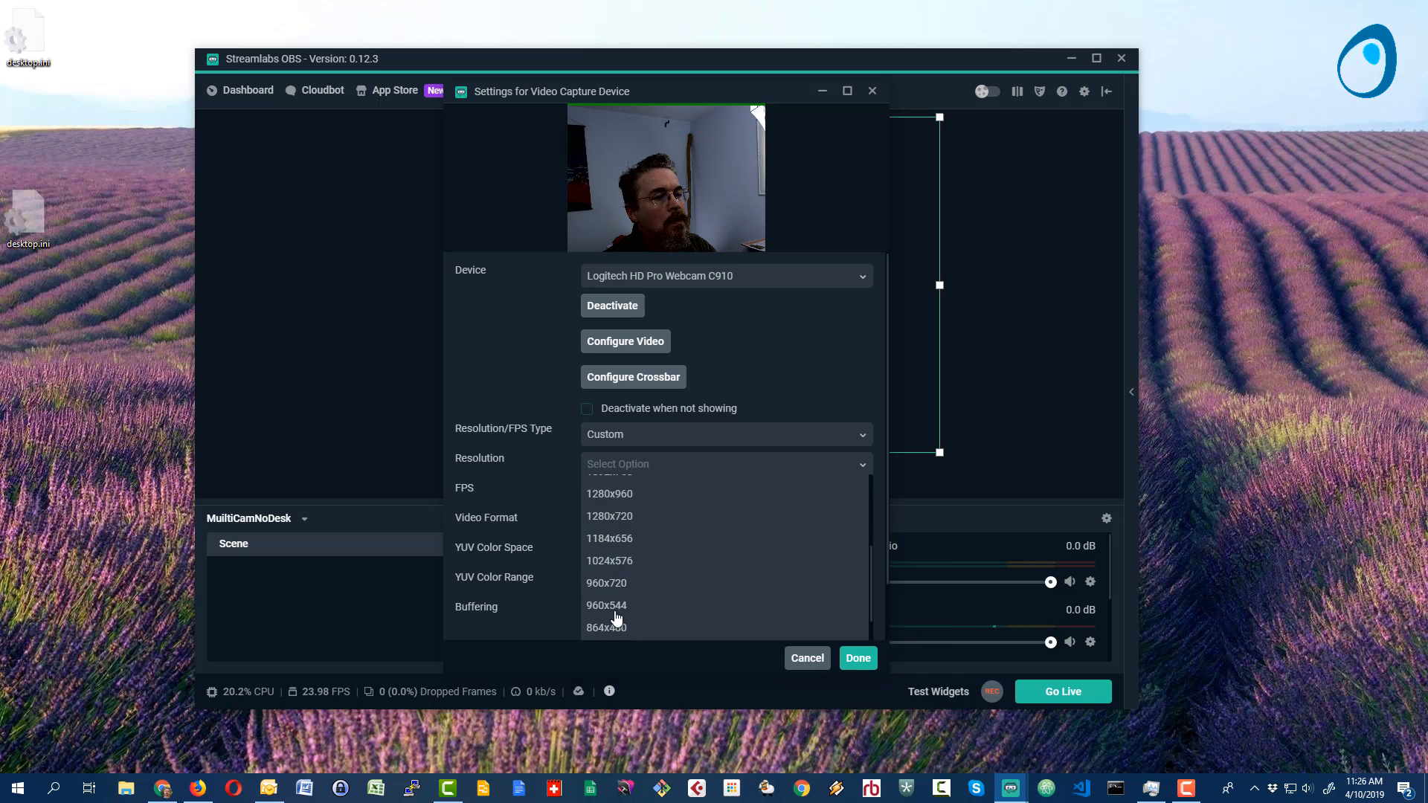
{"action": "left_click", "coordinate": [624, 520]}
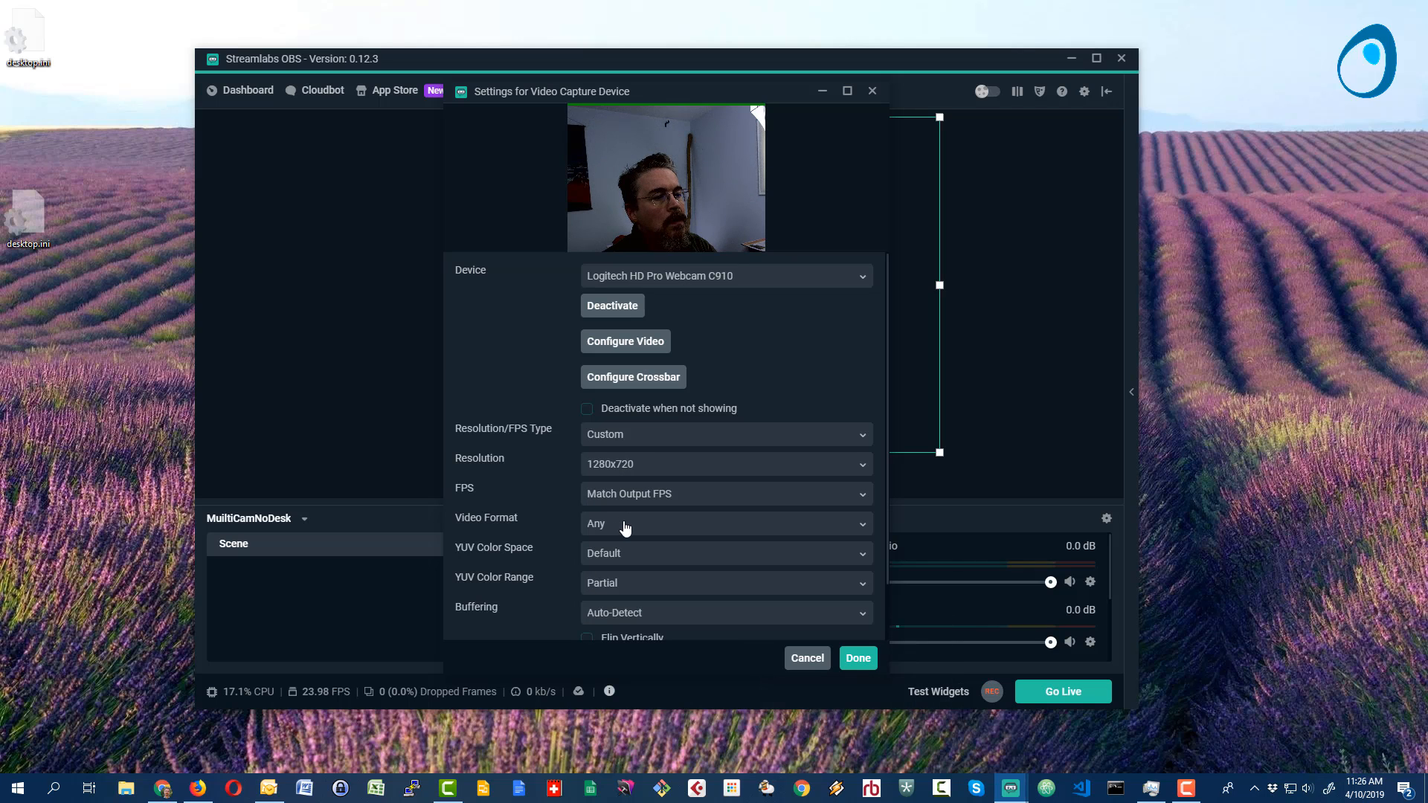
- Check the available video formats, keep Any, and accept the C910 source's capture settings
{"action": "left_click", "coordinate": [697, 530]}
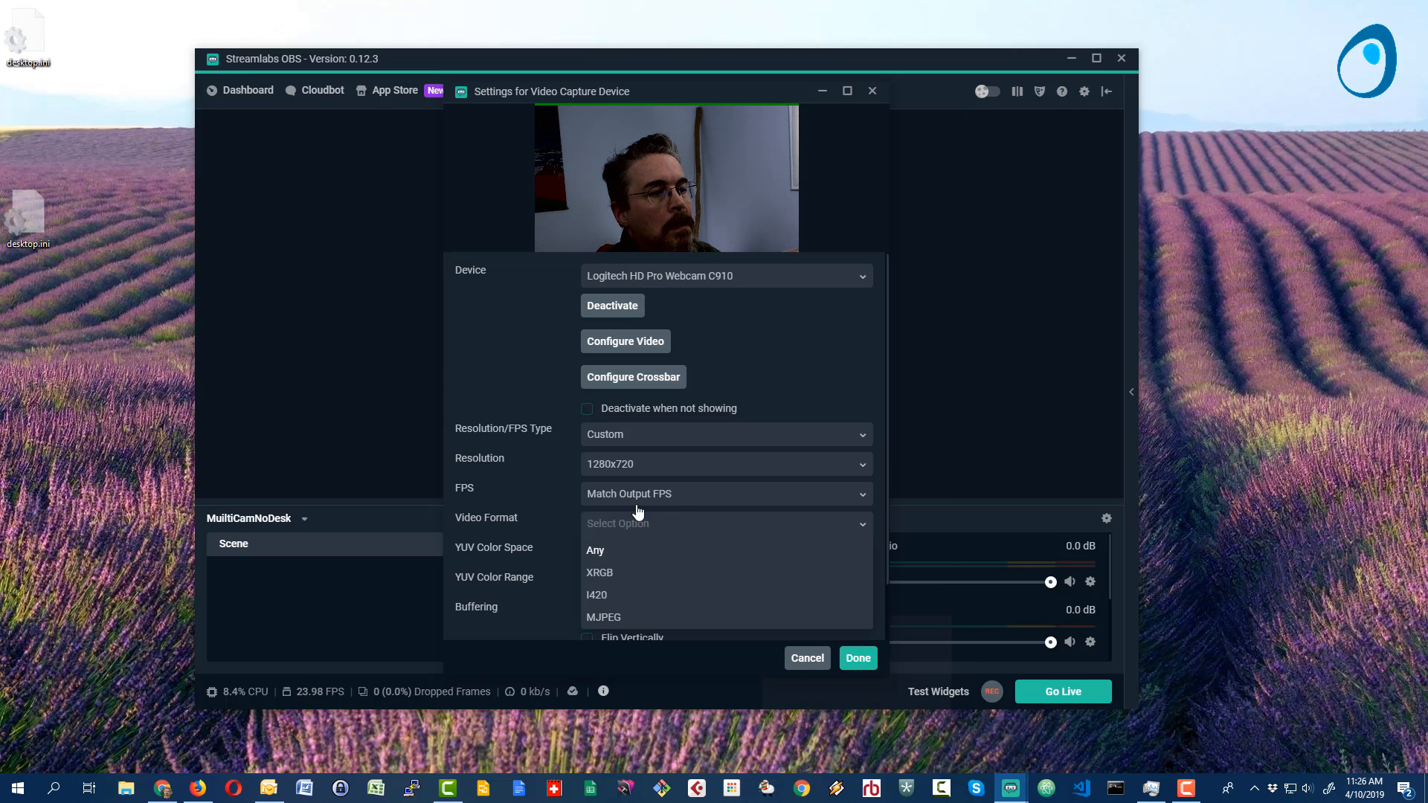
{"action": "left_click", "coordinate": [550, 502]}
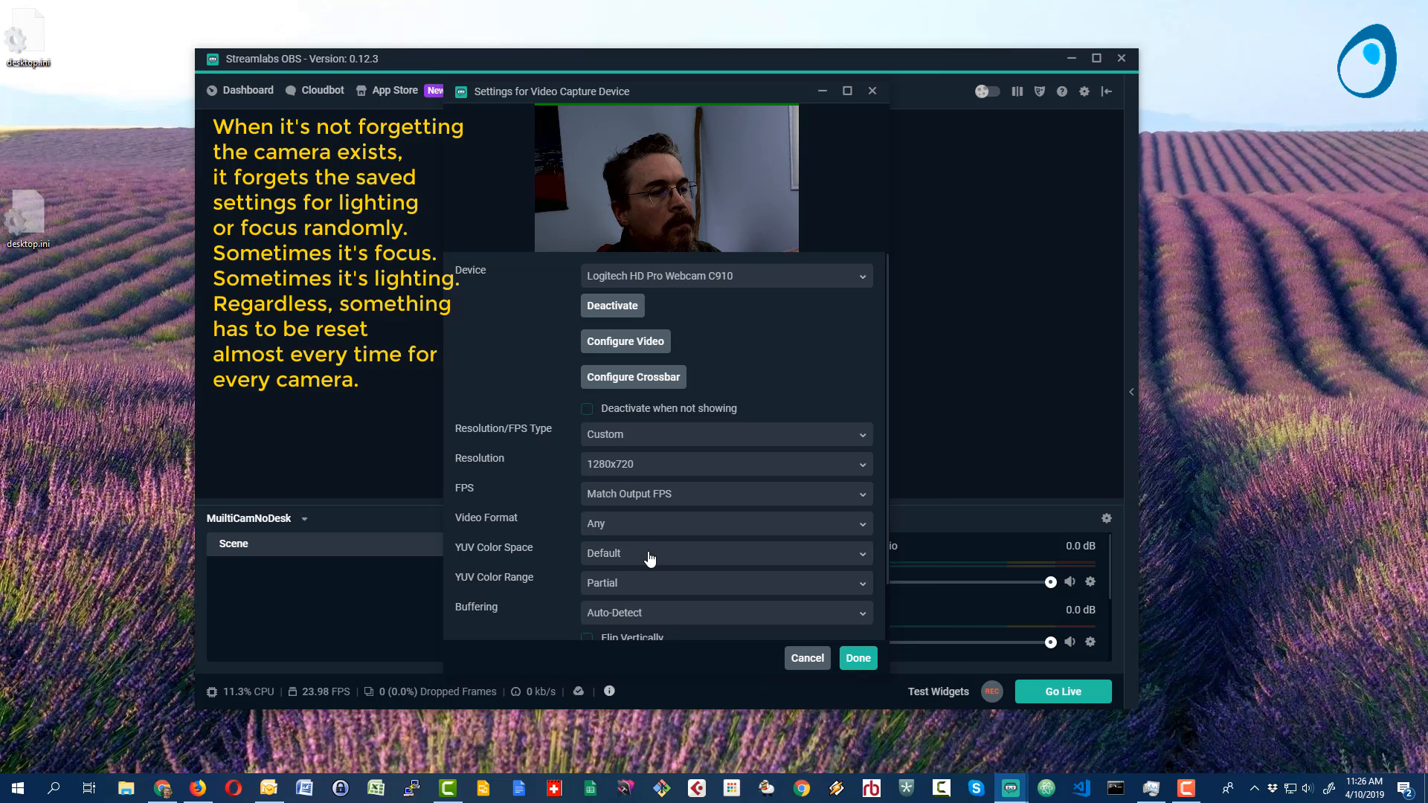
{"action": "scroll", "coordinate": [651, 559], "scroll_direction": "down", "scroll_amount": 2}
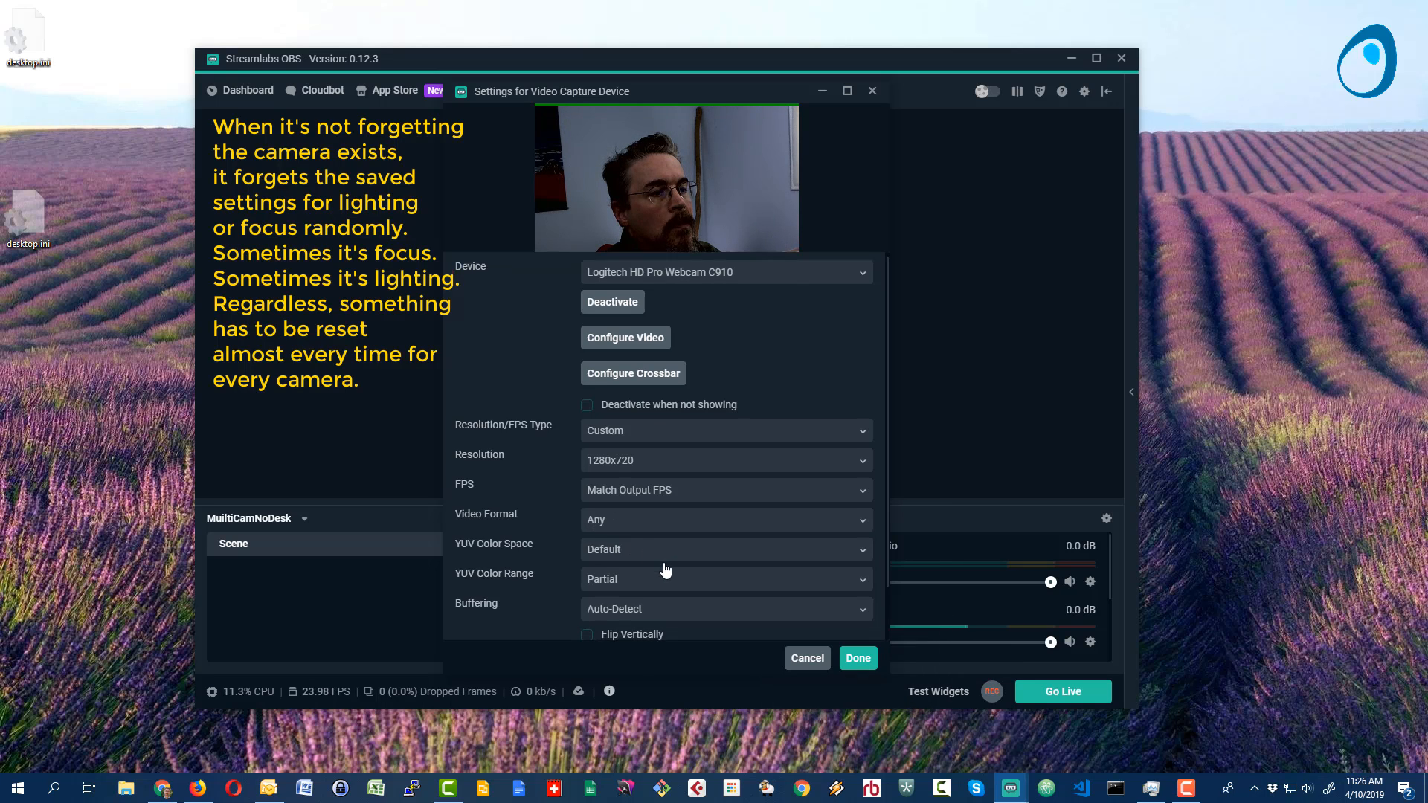
{"action": "left_click", "coordinate": [859, 661]}
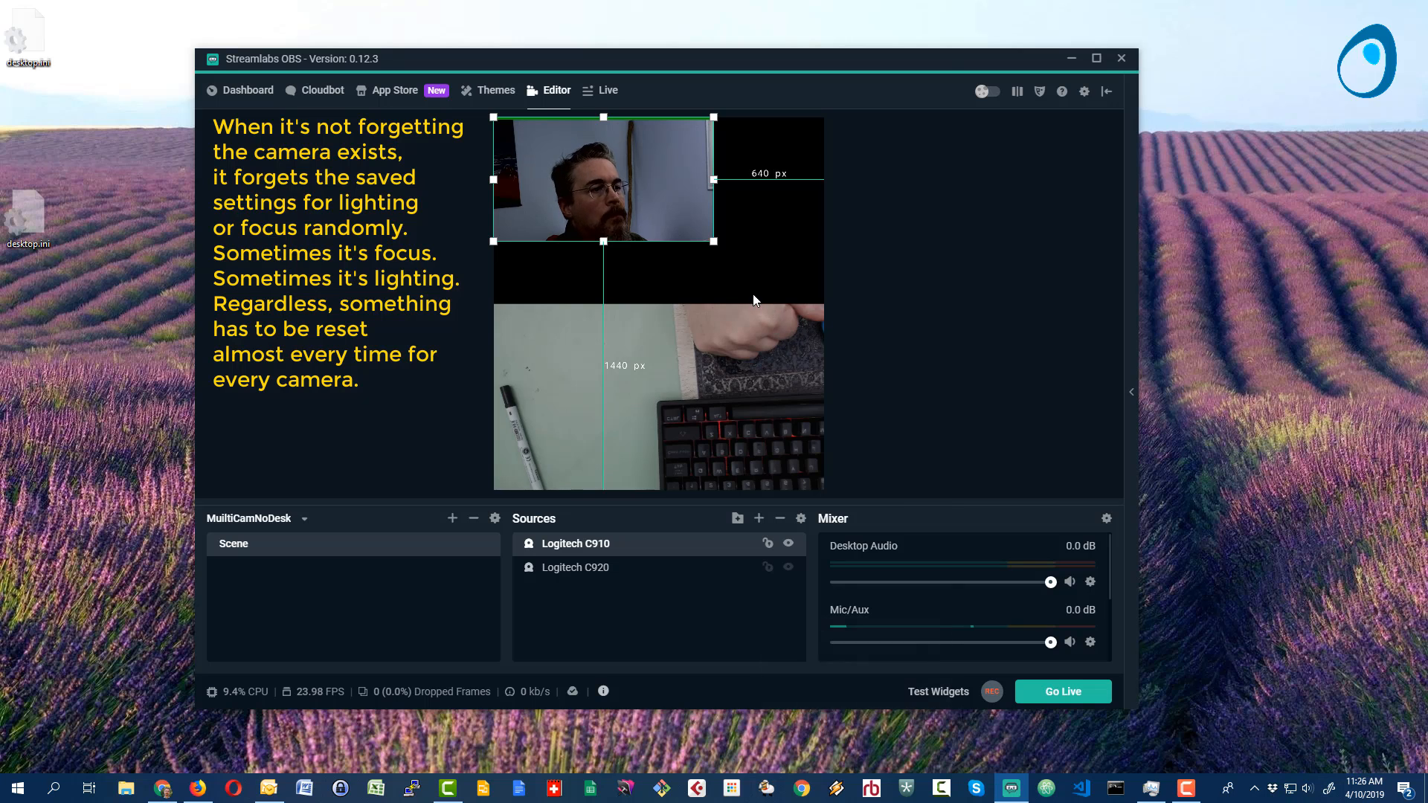
- Scale the C910 video up to the full canvas width so it fills the area above the desk camera, and deselect it
{"action": "left_click_drag", "start_coordinate": [713, 241], "coordinate": [821, 304]}
{"action": "left_click", "coordinate": [864, 316]}
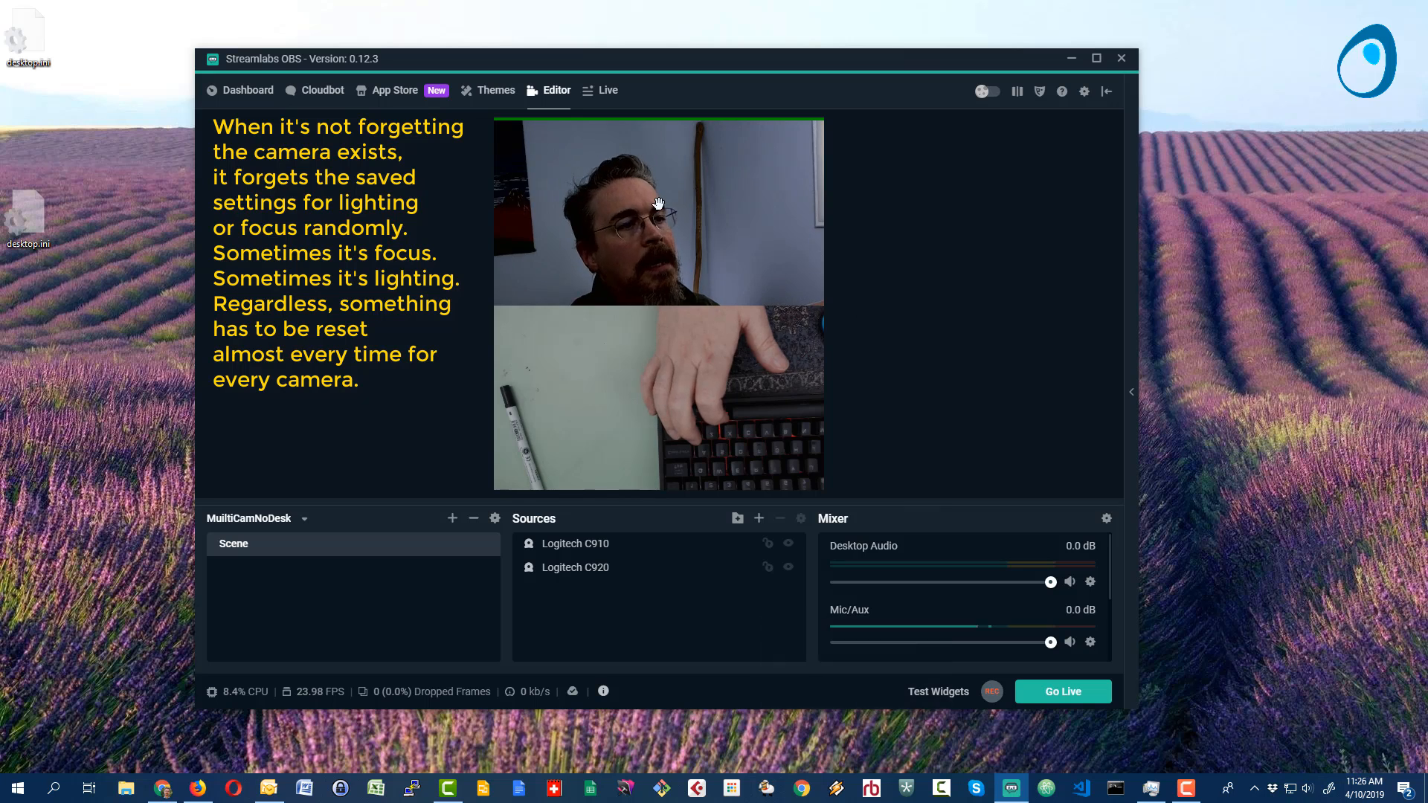
- Turn off automatic gain and RightLight in the C910's advanced webcam properties, save them, and accept the source settings
{"action": "left_click", "coordinate": [554, 550]}
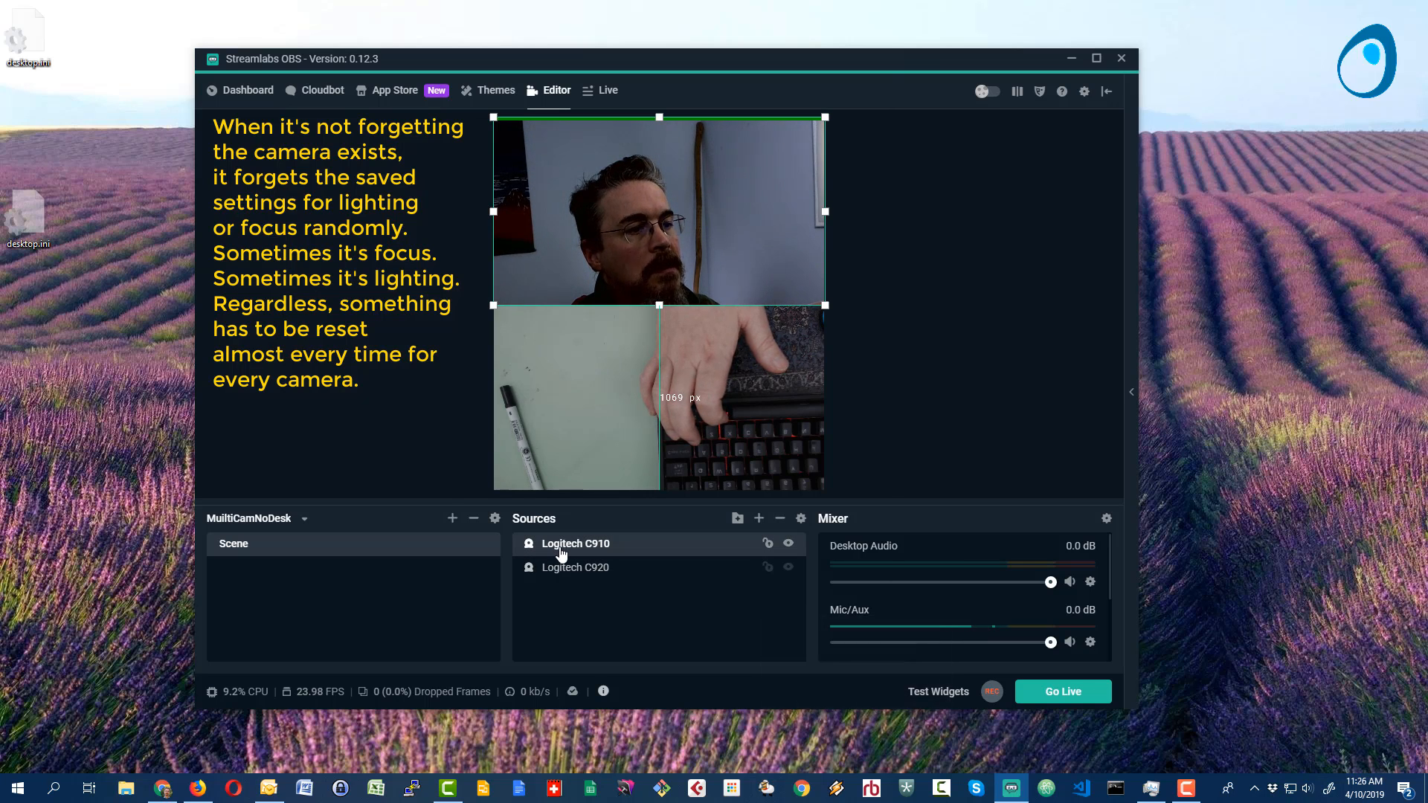
{"action": "double_click", "coordinate": [554, 550]}
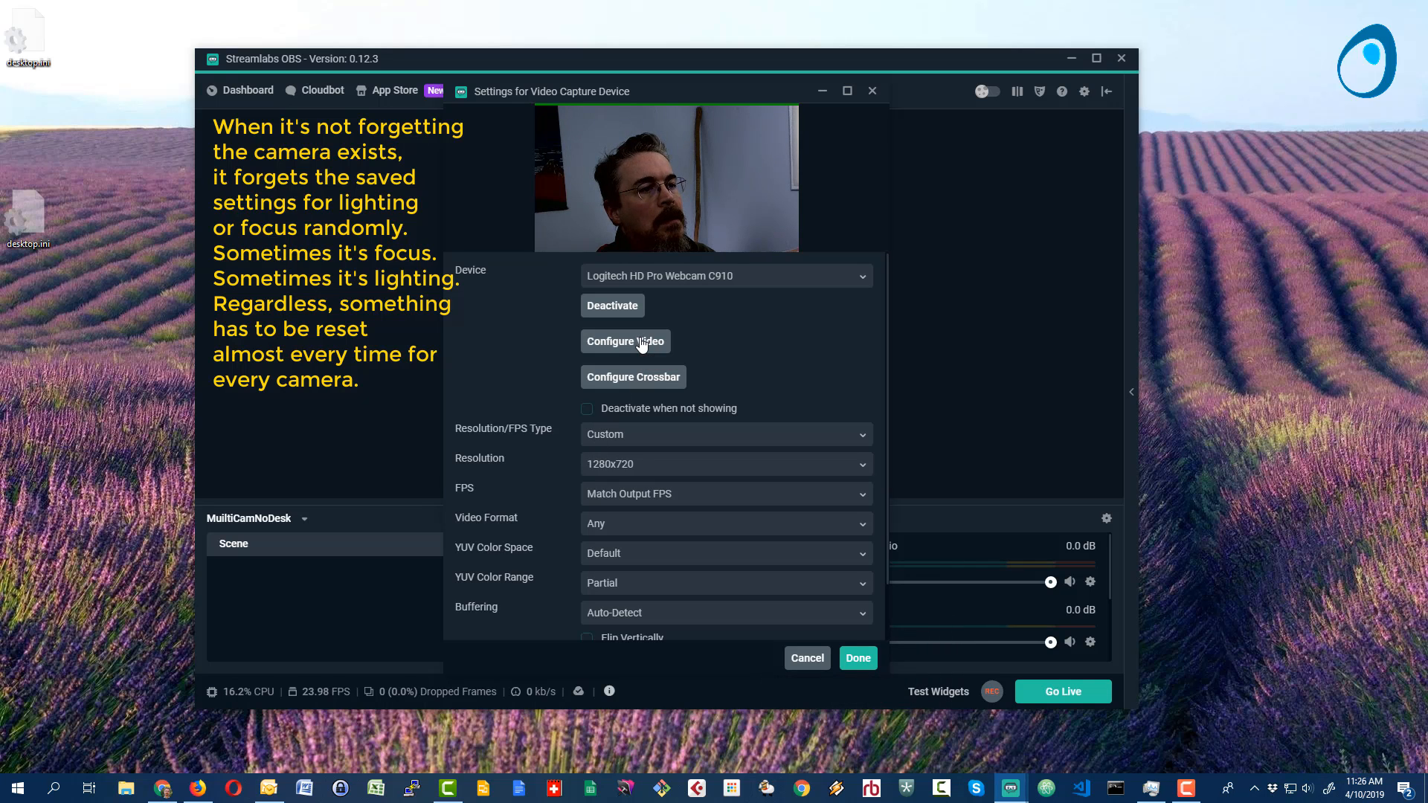
{"action": "left_click", "coordinate": [640, 343]}
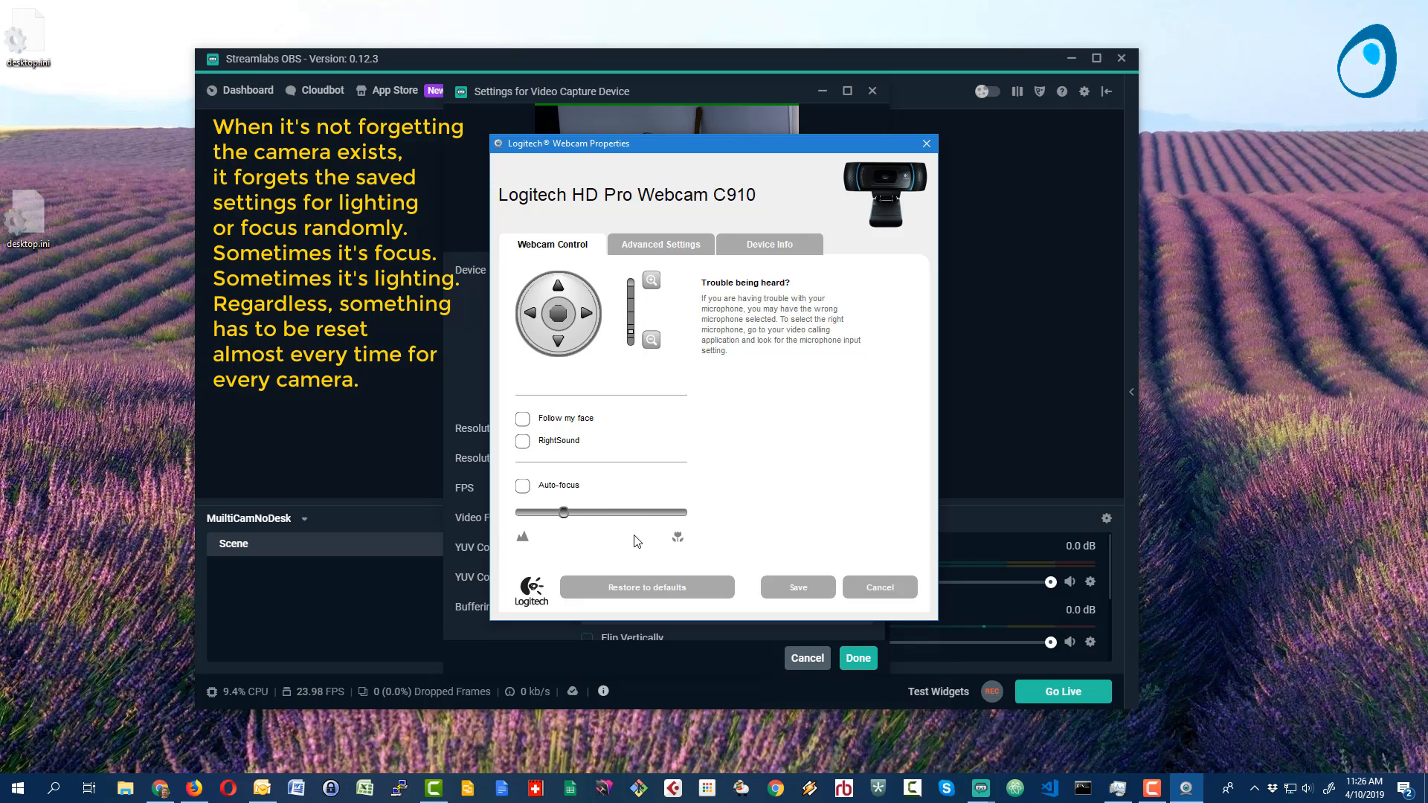
{"action": "left_click", "coordinate": [662, 247]}
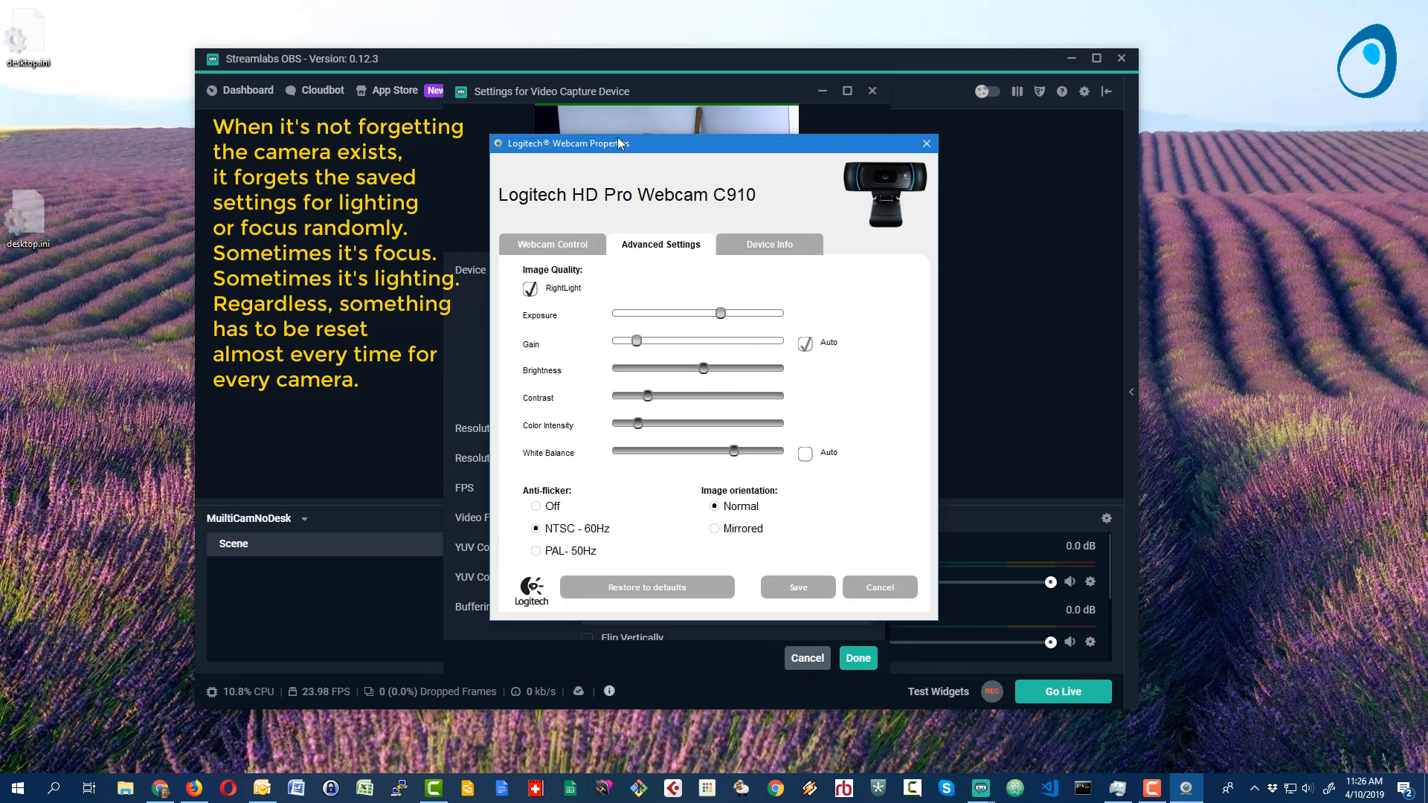
{"action": "left_click_drag", "start_coordinate": [627, 143], "coordinate": [916, 148]}
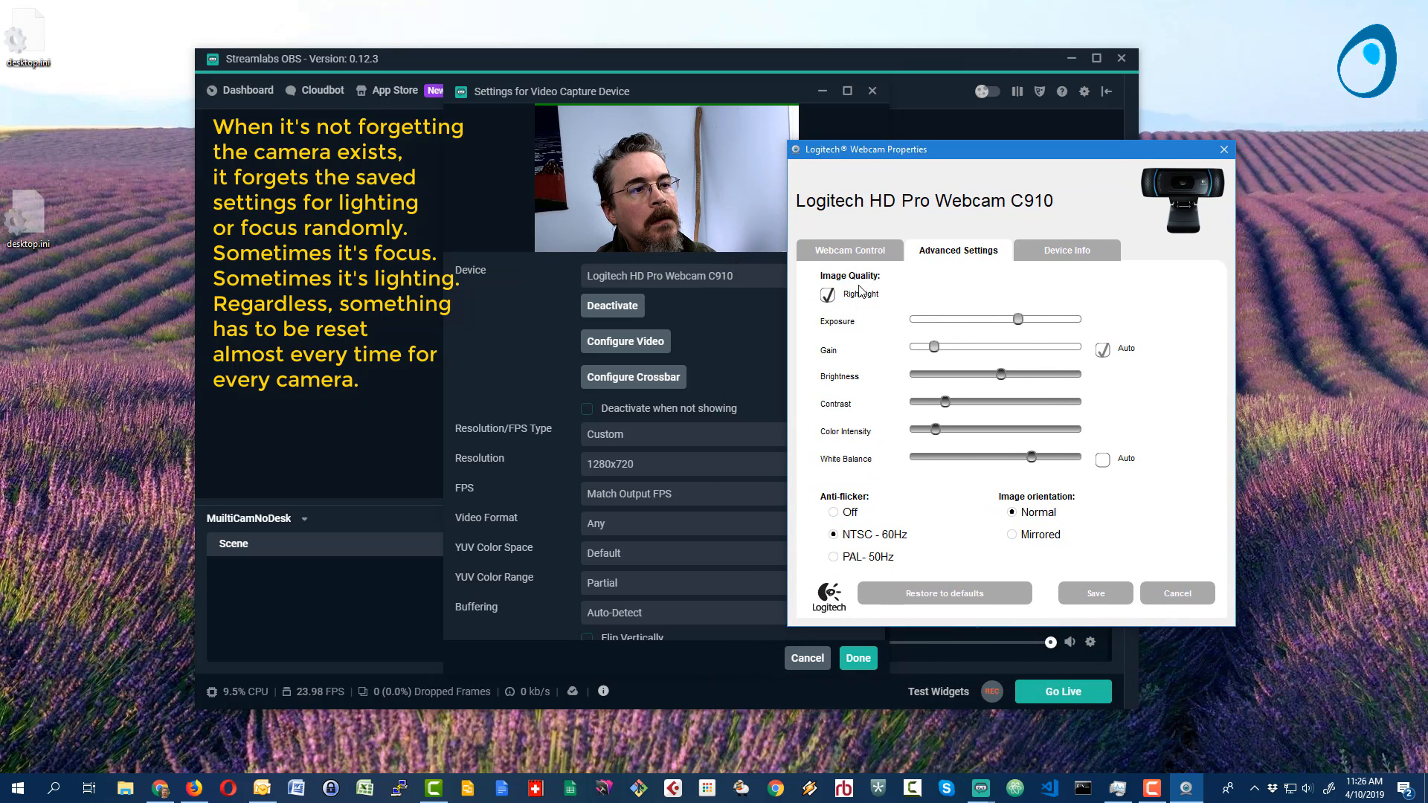
{"action": "left_click", "coordinate": [1102, 349]}
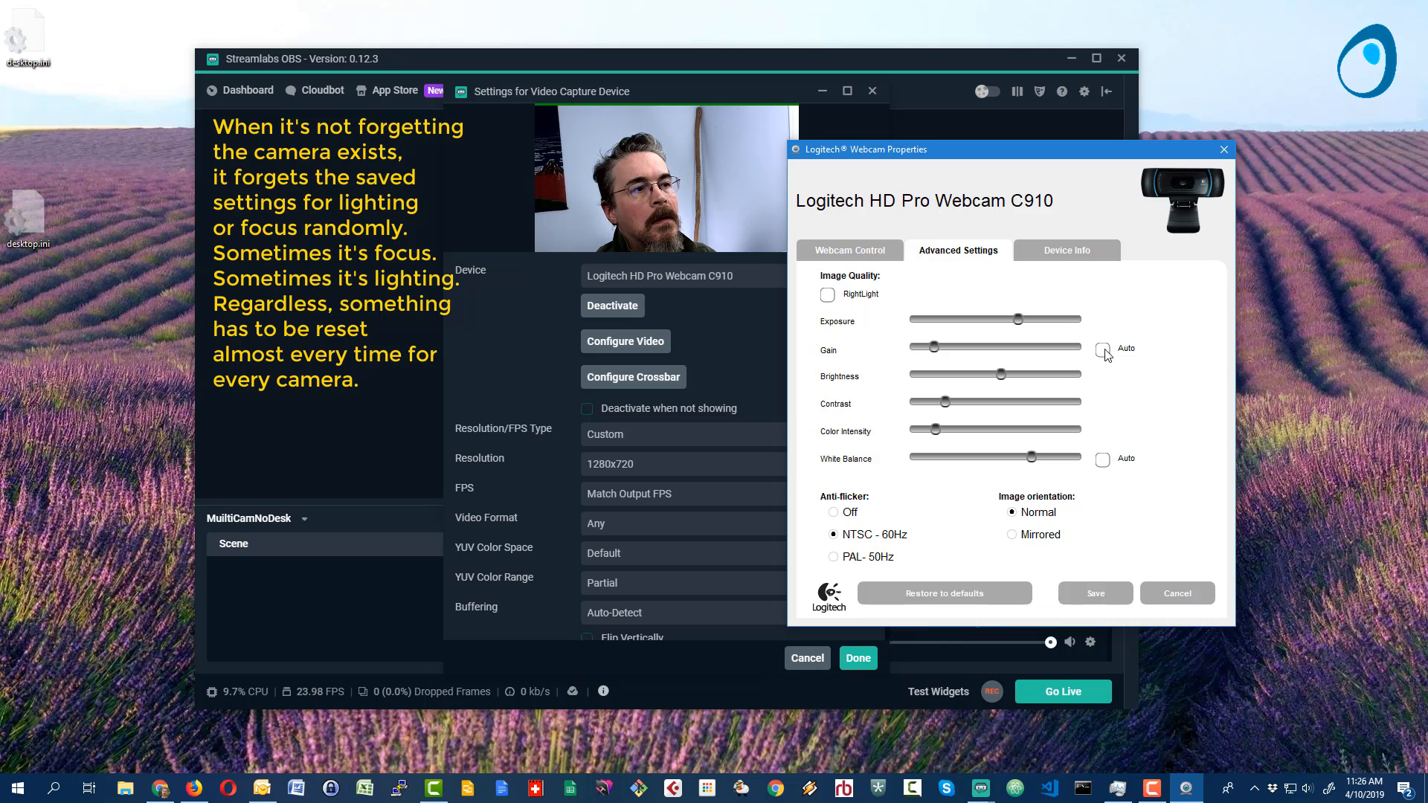
{"action": "left_click", "coordinate": [1106, 596]}
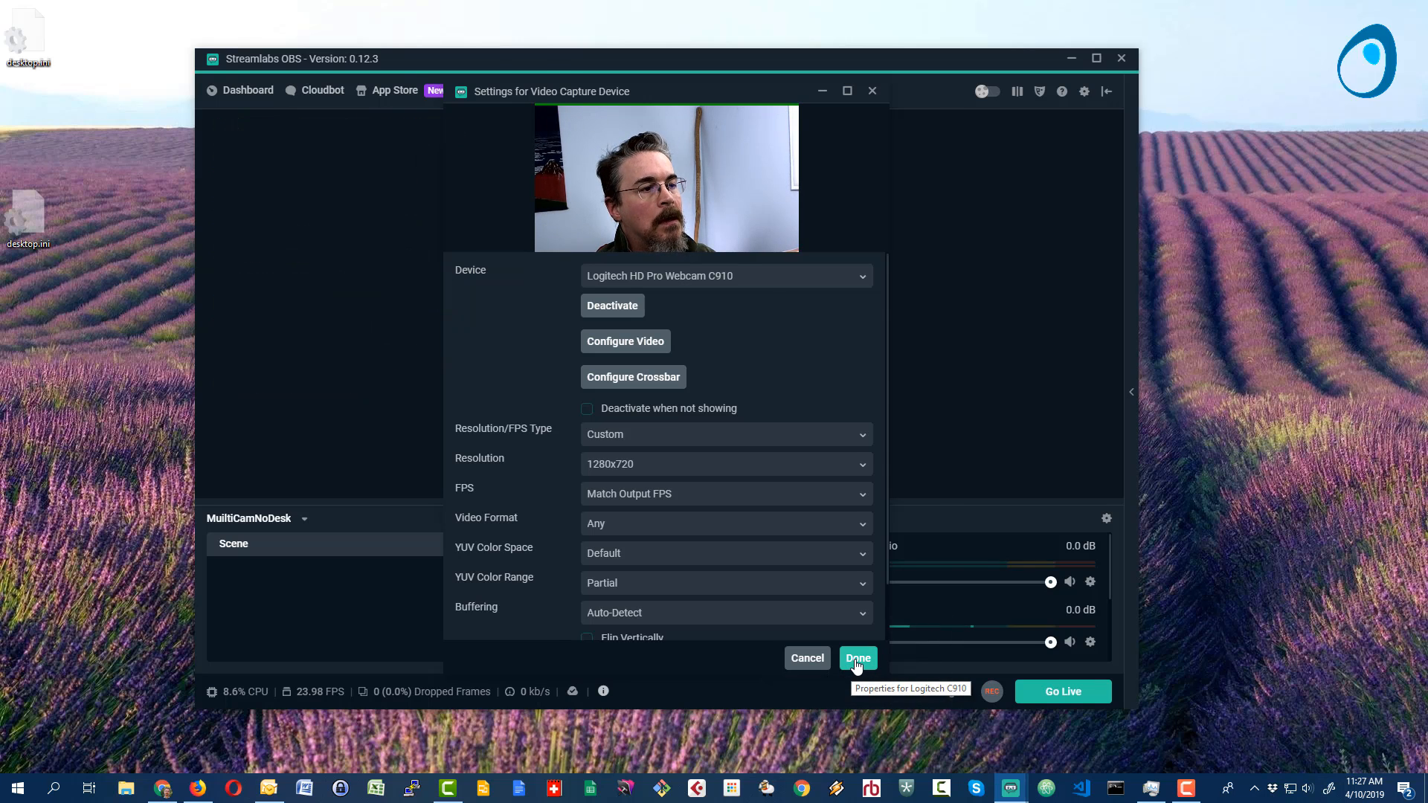
{"action": "left_click", "coordinate": [858, 658]}
{"action": "left_click", "coordinate": [867, 384]}
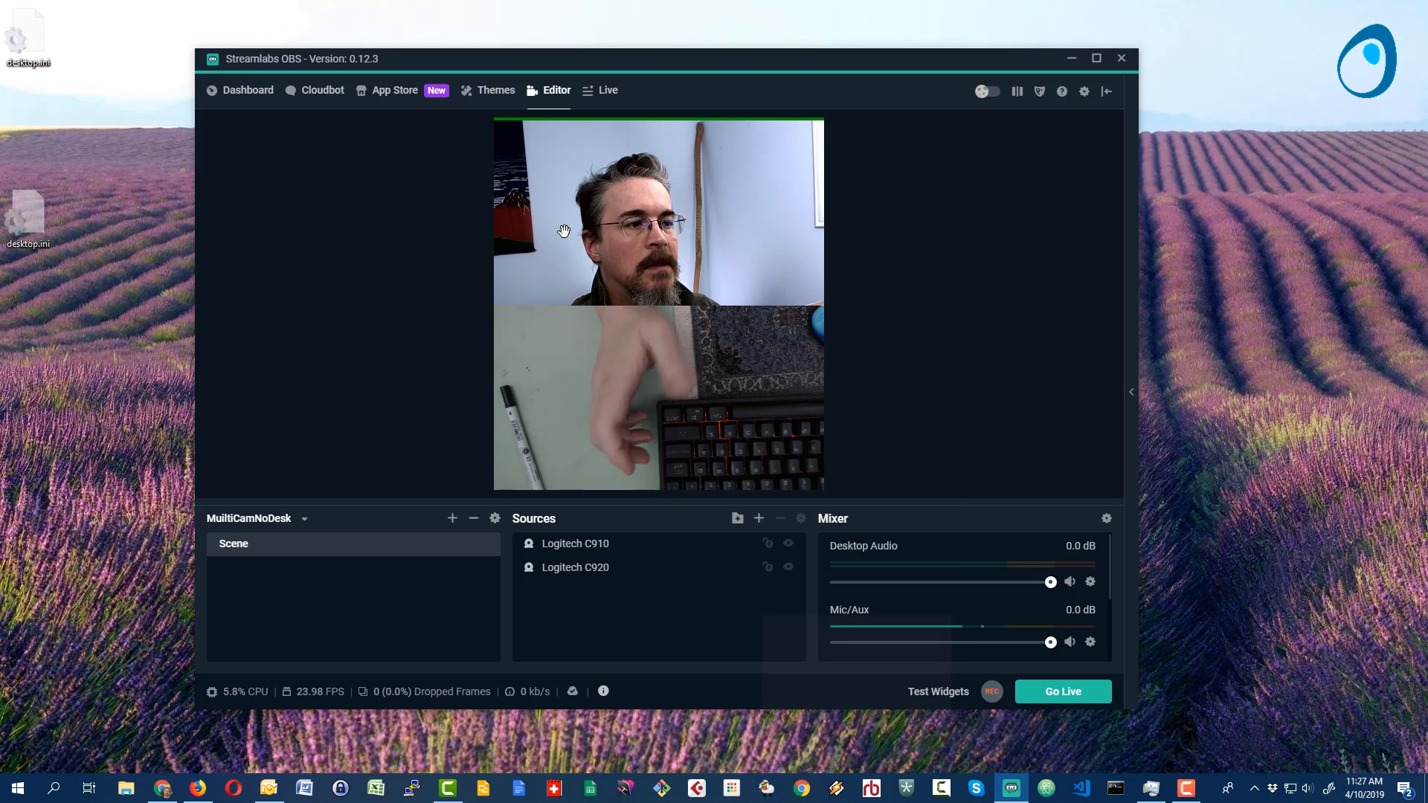
- Select the Logitech C910 and Logitech C920 sources in turn to identify each one's area in the scene
{"action": "left_click", "coordinate": [577, 558]}
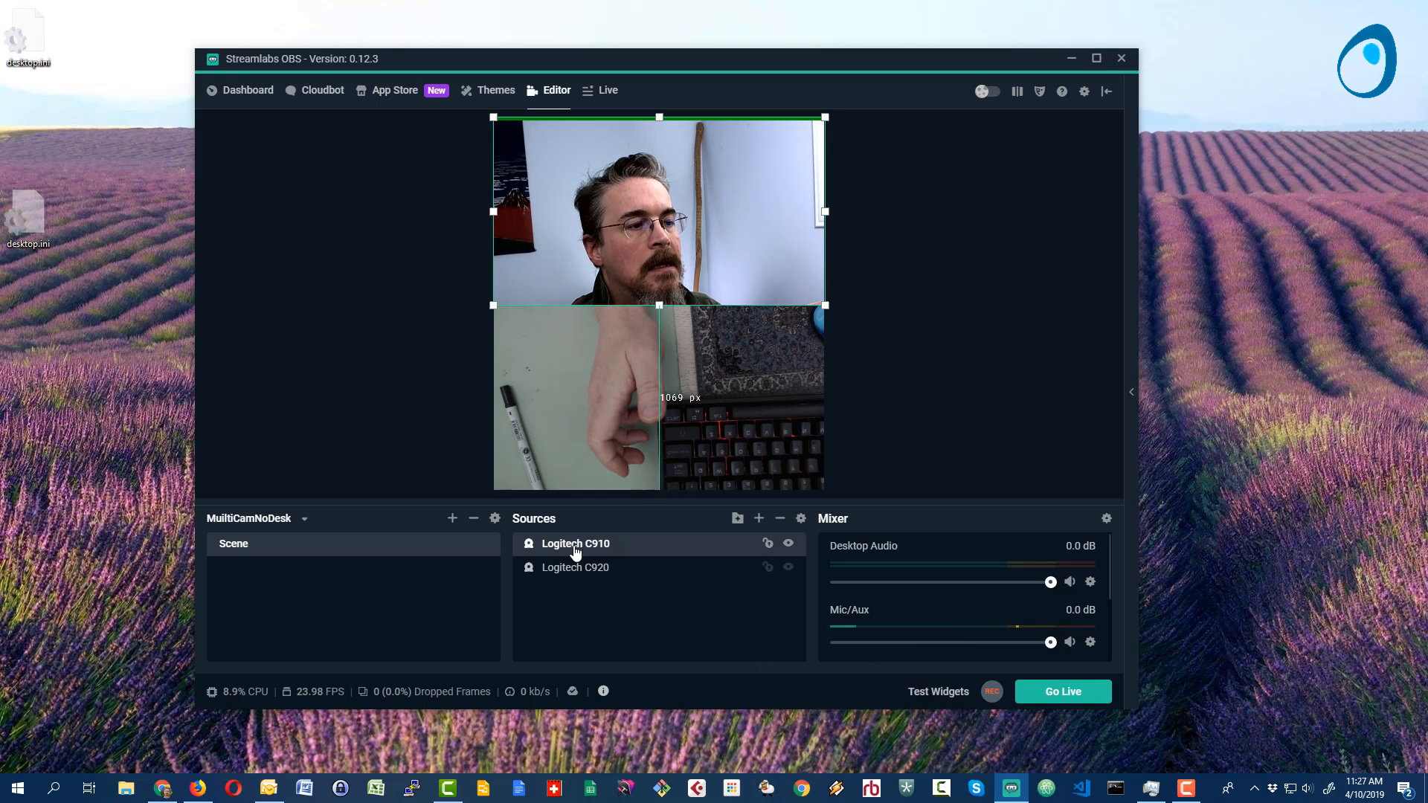
{"action": "left_click", "coordinate": [576, 569]}
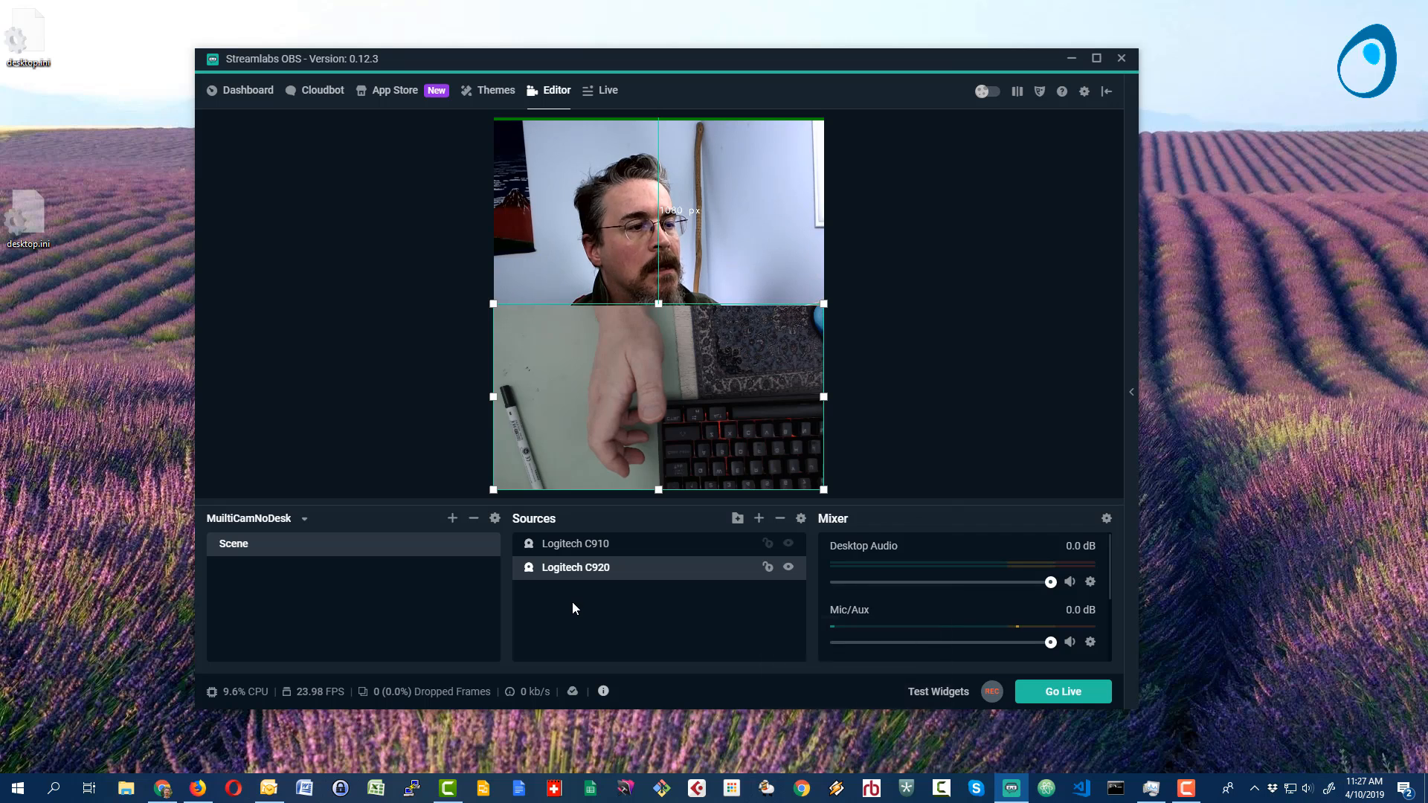